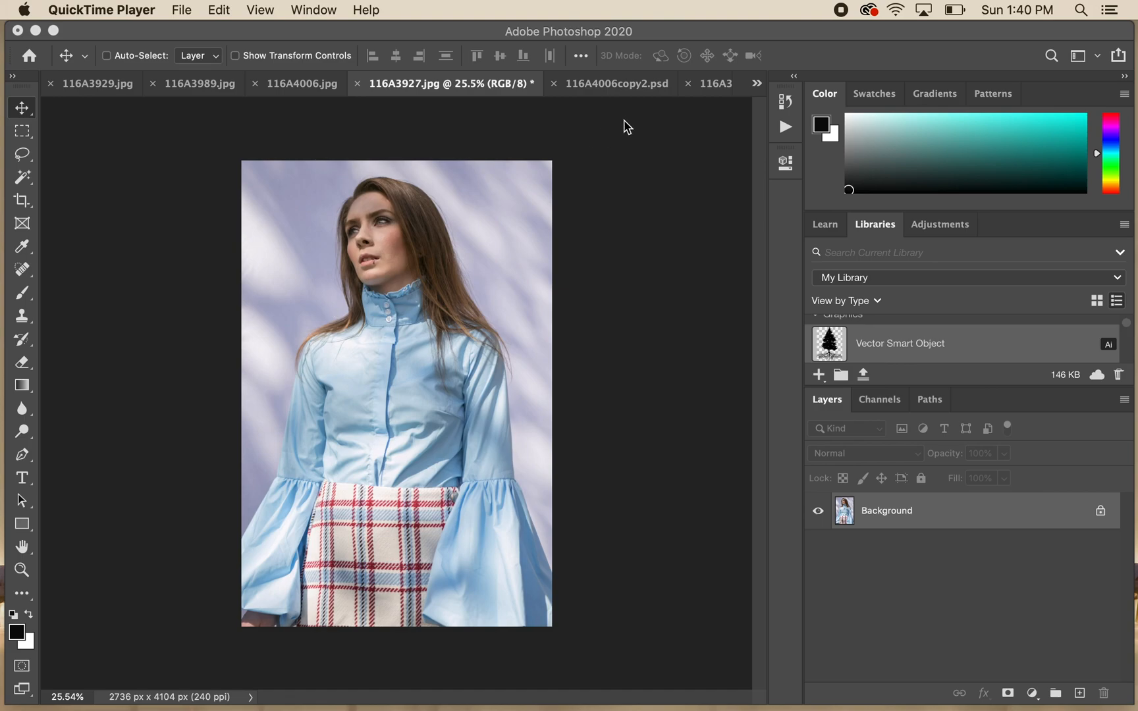
- View the open photo 116A3913.jpg and return to 116A3927.jpg
click(715, 89)
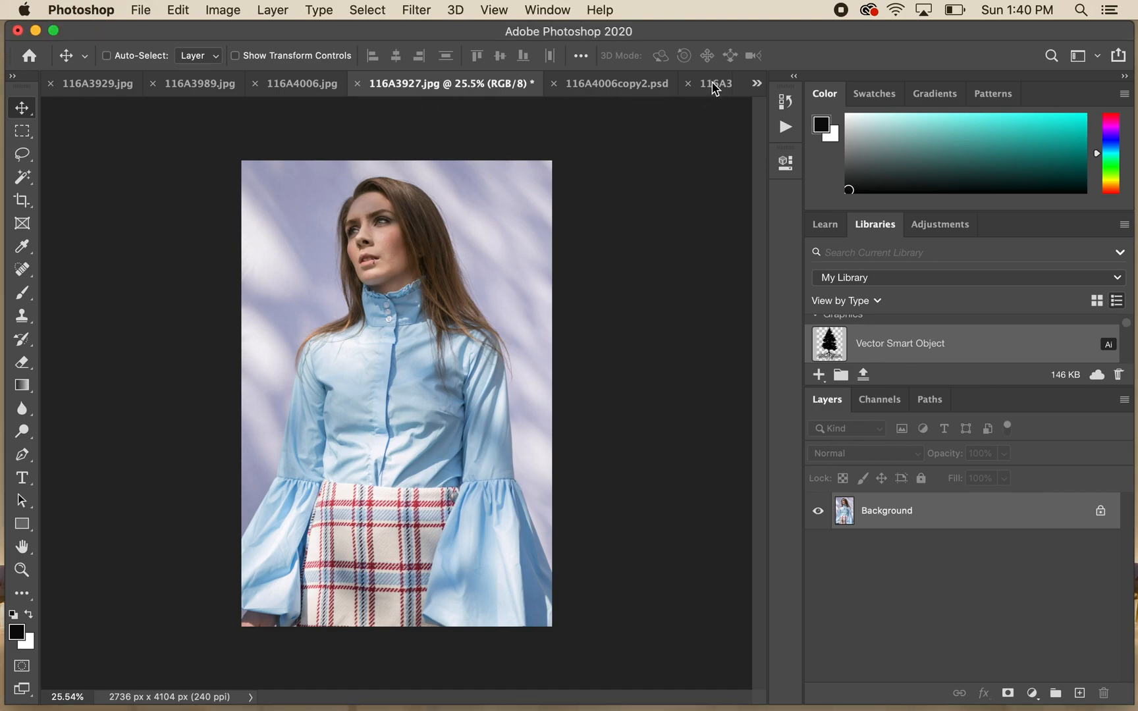
click(716, 89)
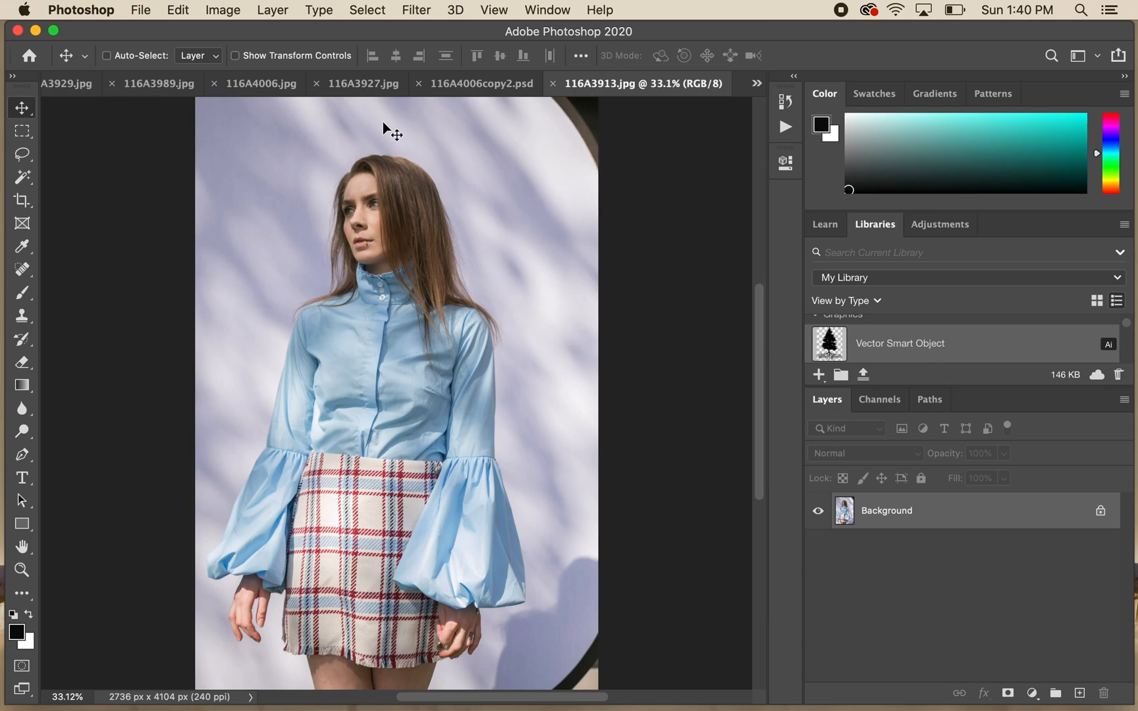
click(362, 83)
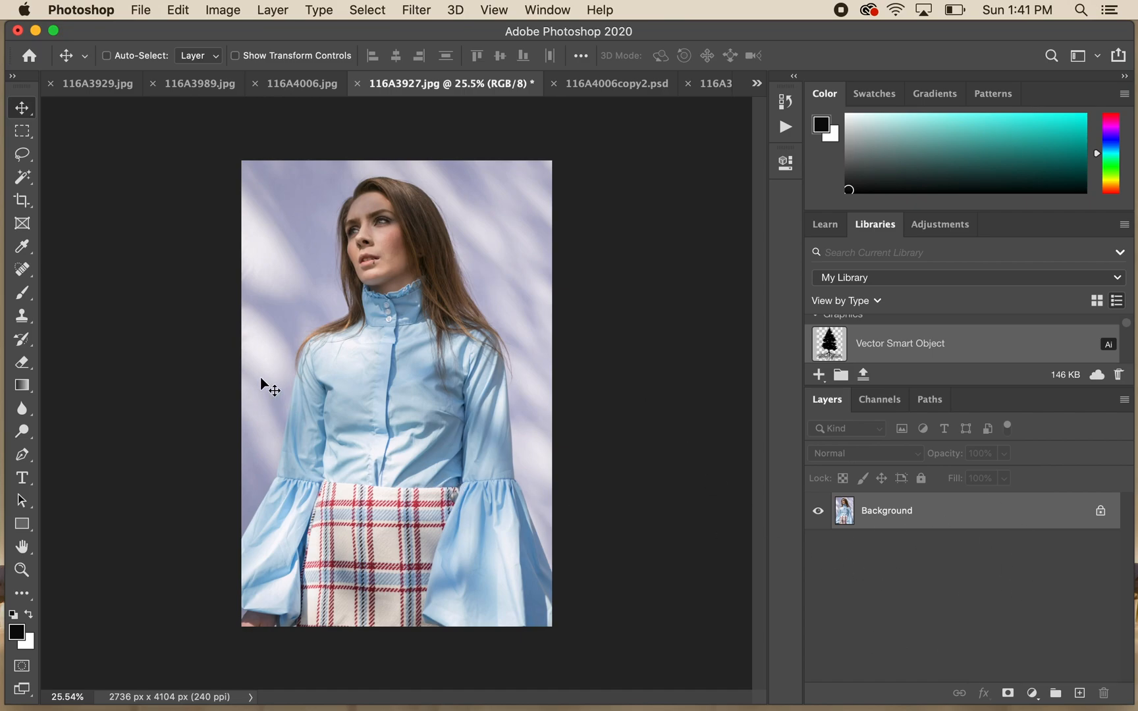
- Switch to Chrome, filter the "Ocean sunset" image results to the Large size and look through them
mouse_move(2, 473)
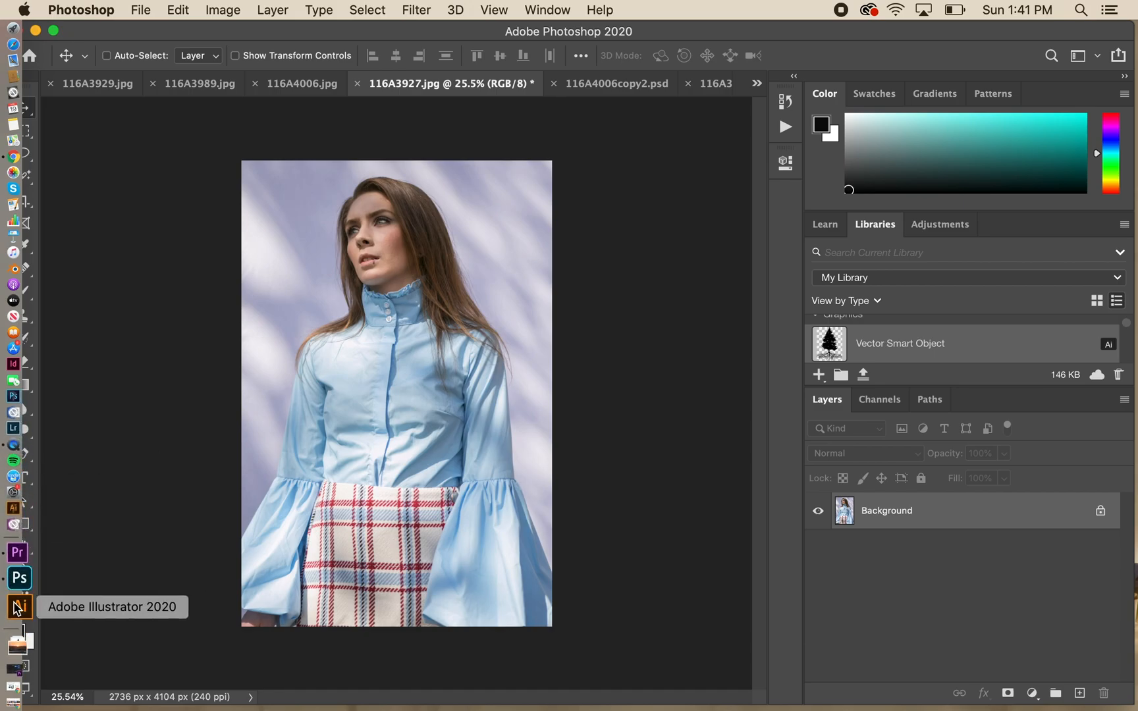
click(19, 678)
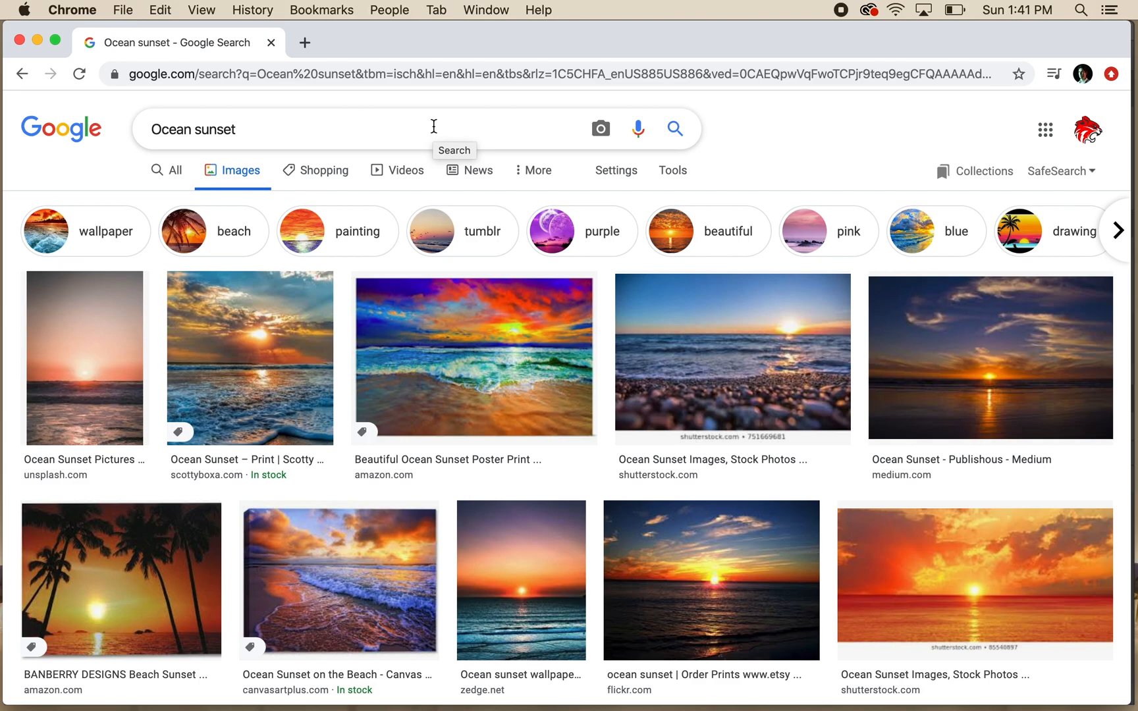
click(673, 174)
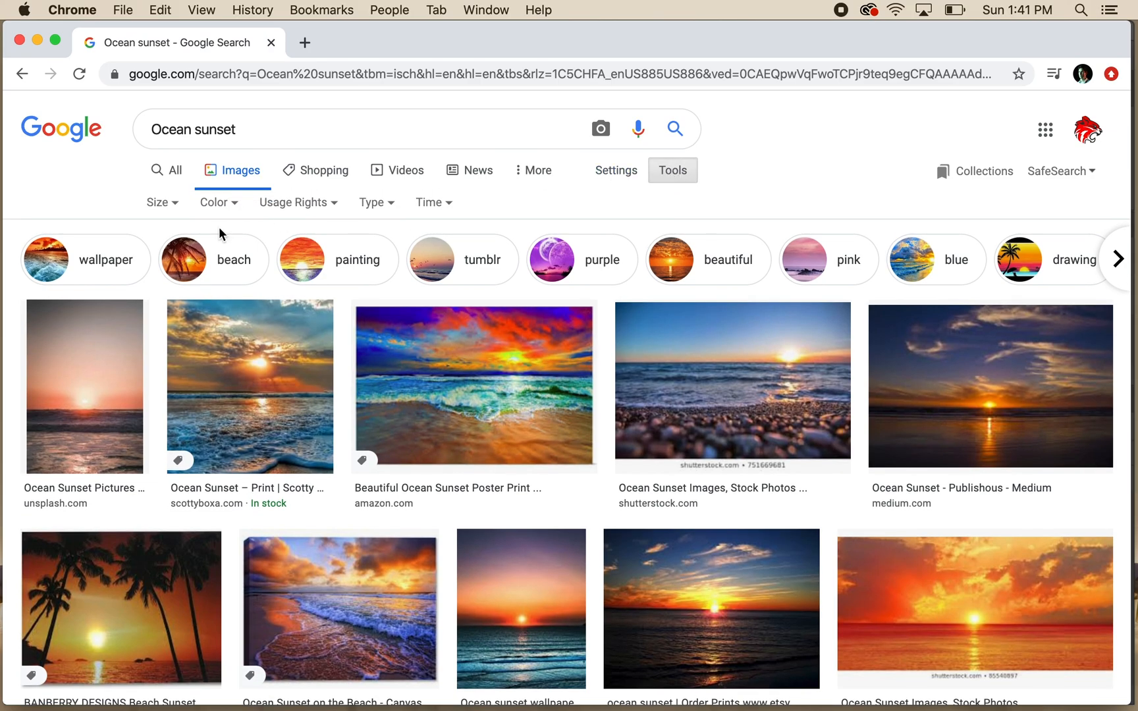
click(172, 206)
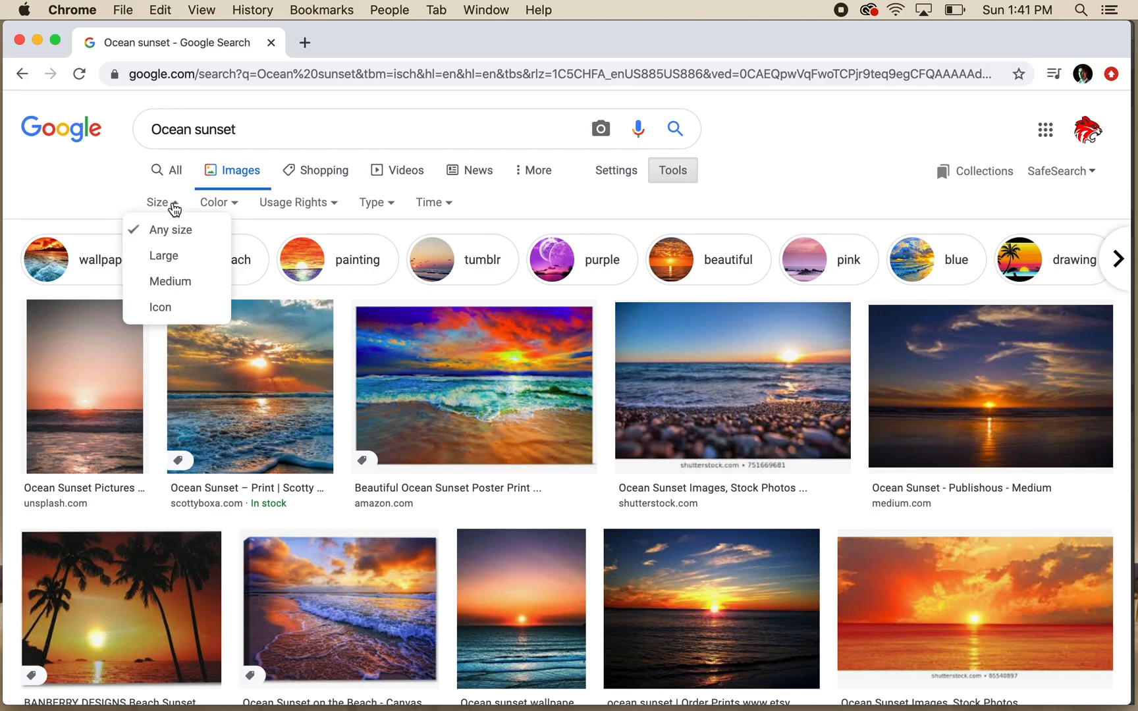
click(173, 259)
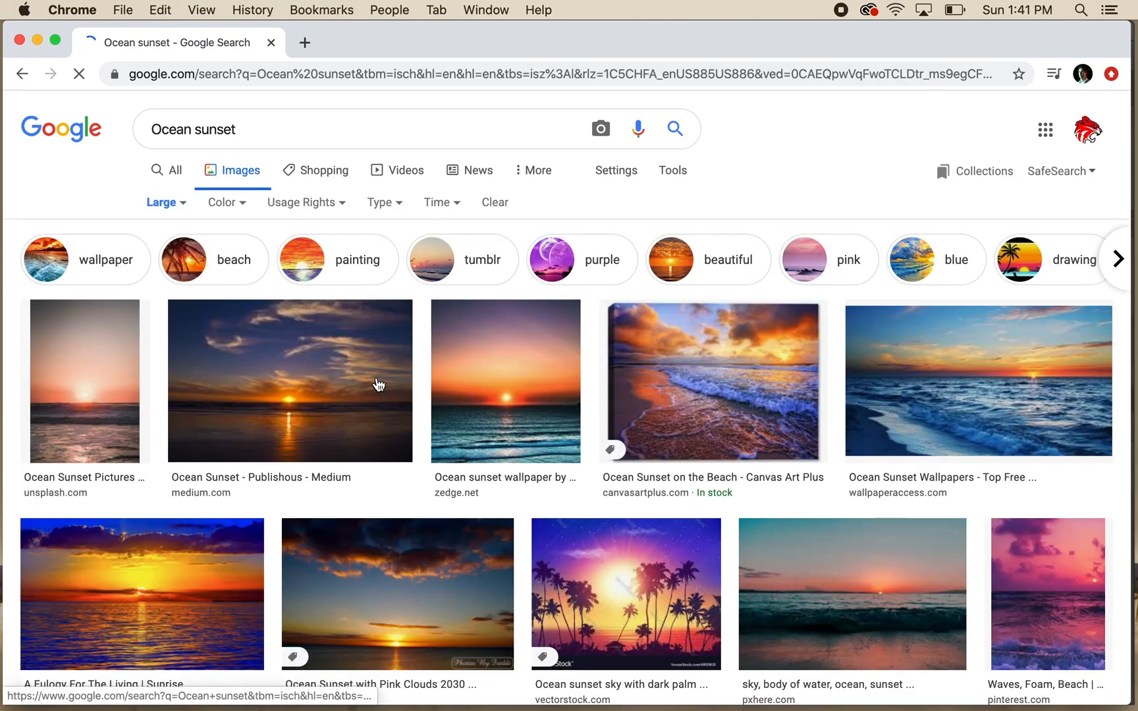
scroll(464, 533, down, 5)
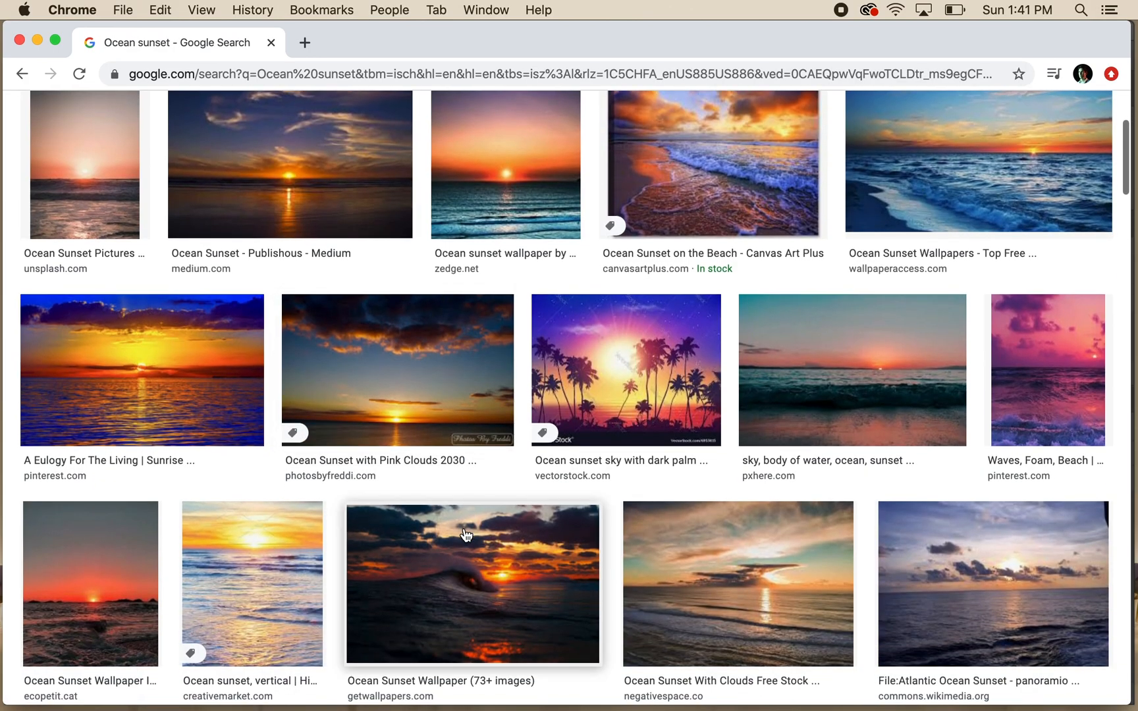
scroll(466, 535, up, 4)
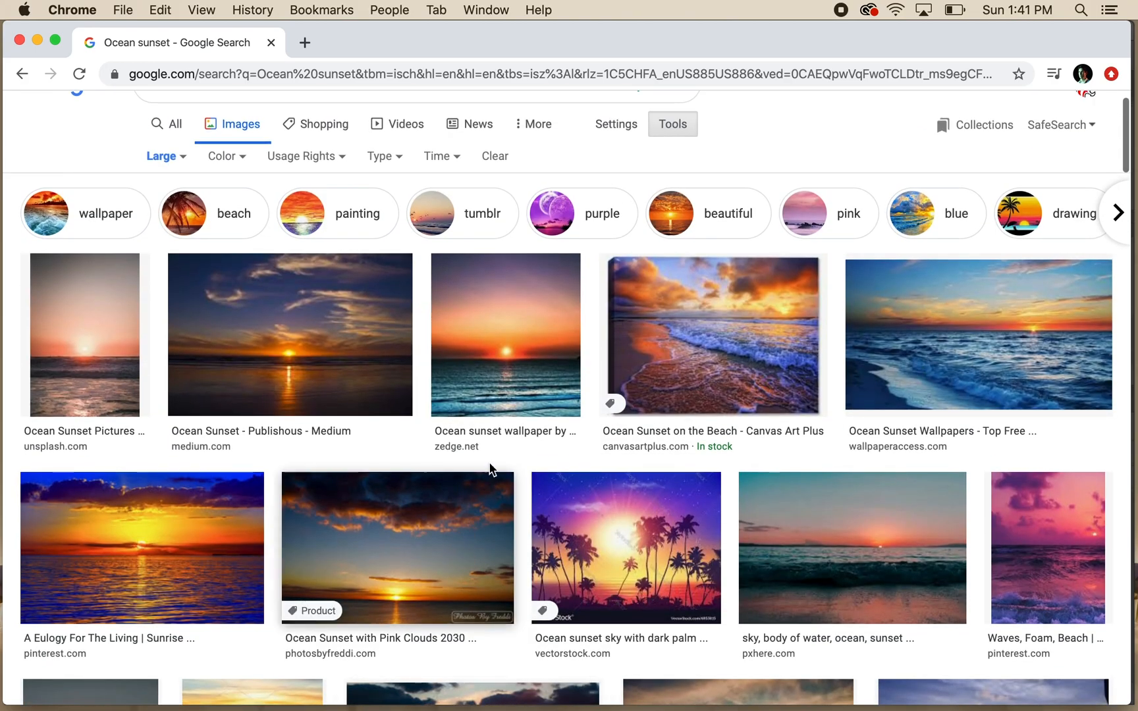
- Try saving the zedge.net ocean sunset image, cancel the save and switch back to Photoshop
click(502, 354)
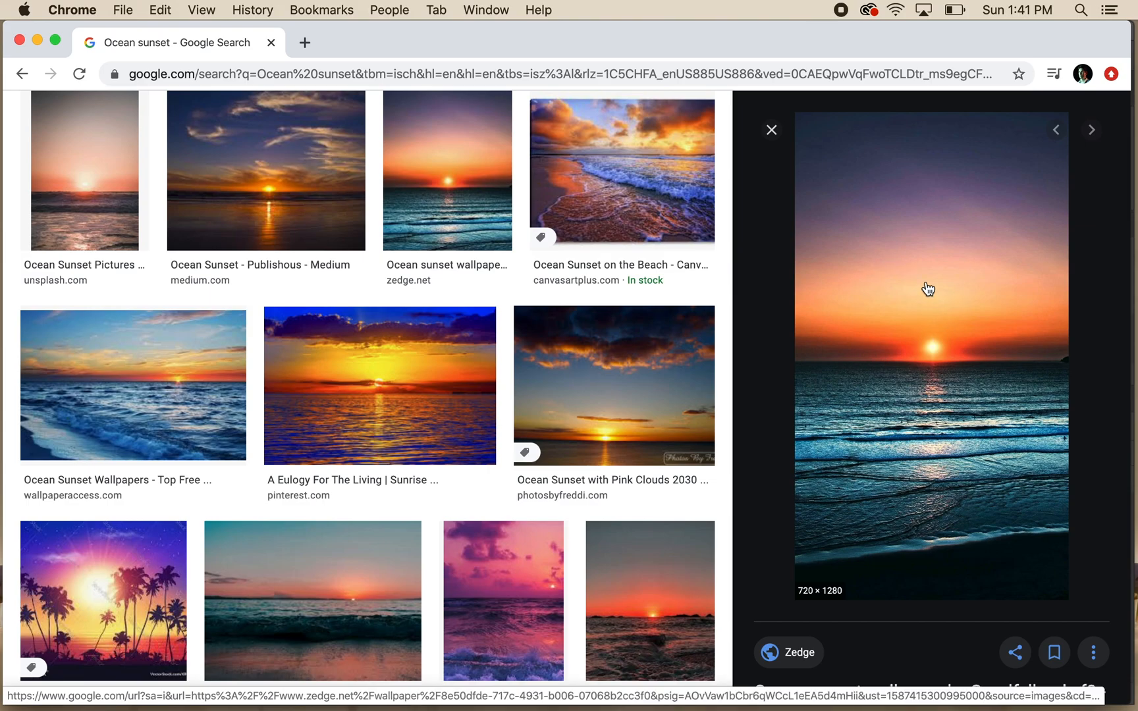
right_click(894, 305)
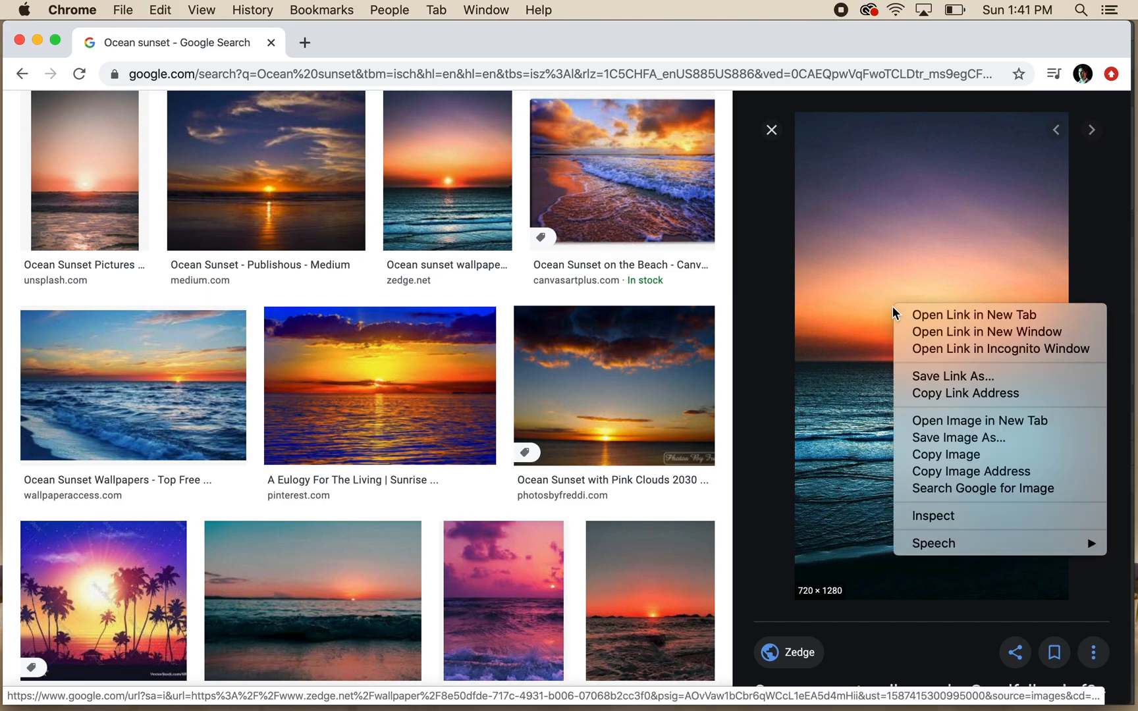
click(960, 438)
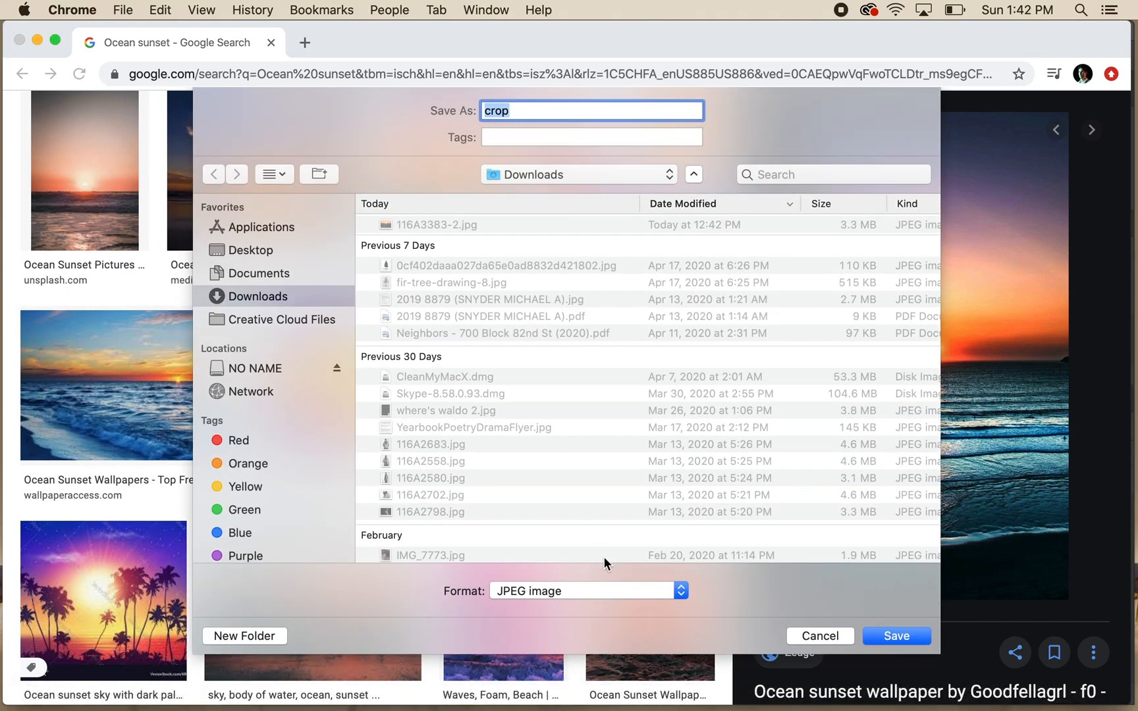
click(823, 636)
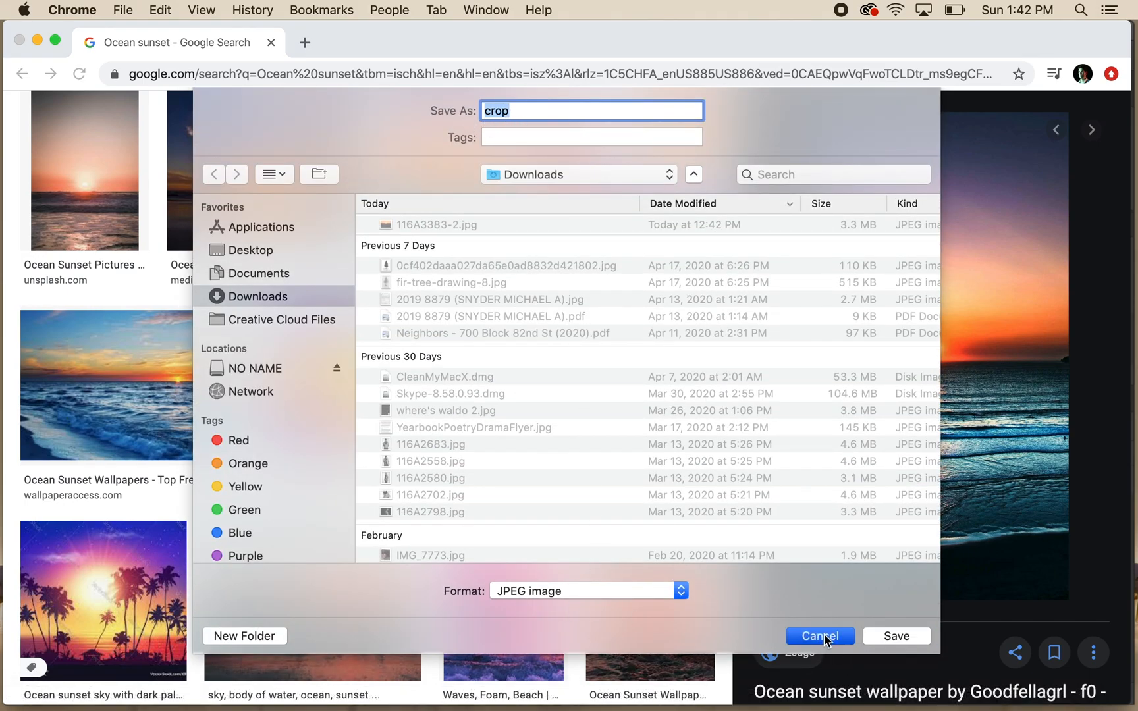
click(38, 41)
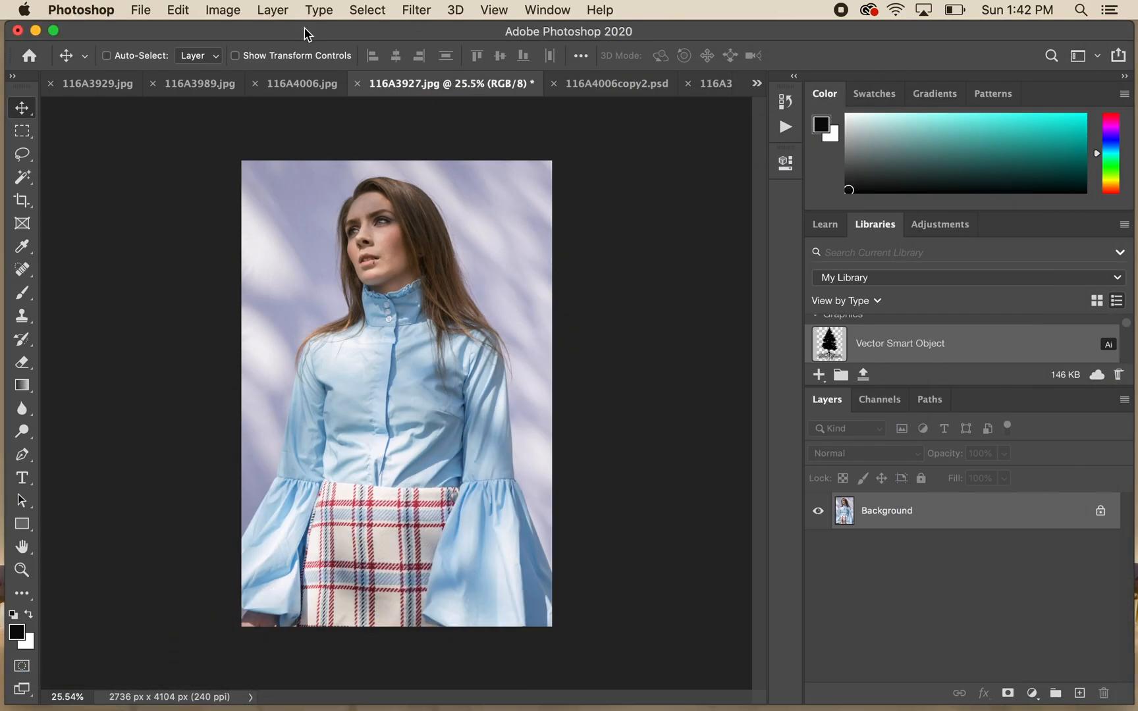
- Place 116A3383-2.jpg from Downloads into the portrait document as an embedded image
click(141, 10)
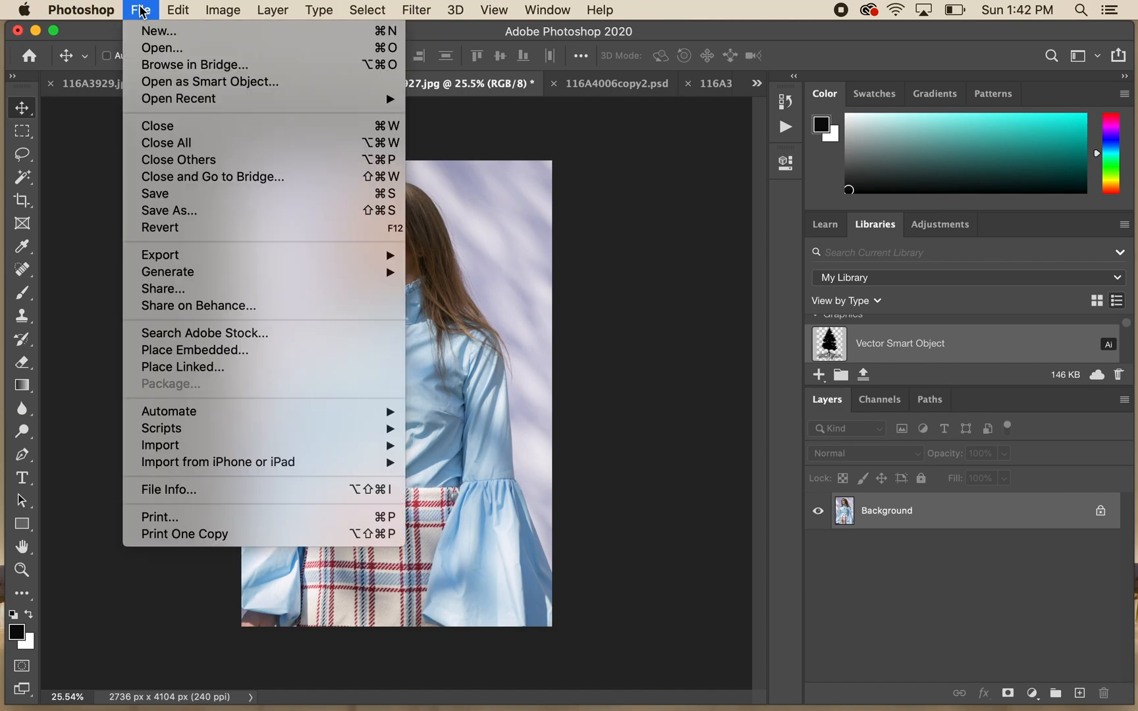
click(198, 350)
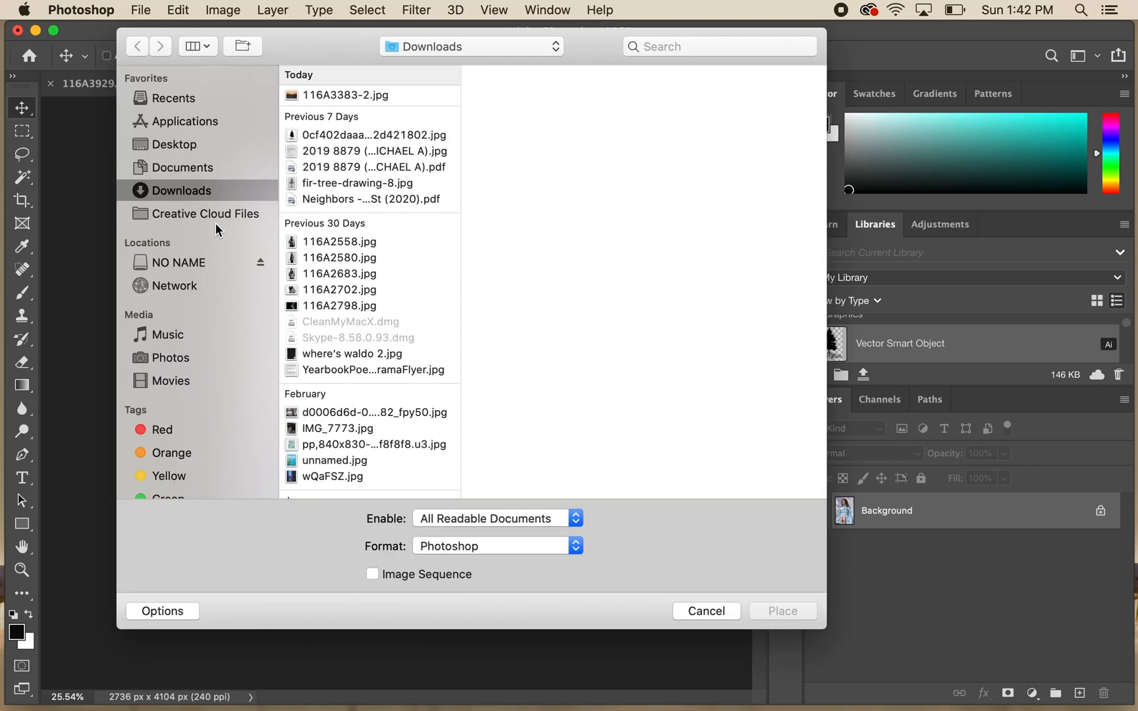
click(323, 93)
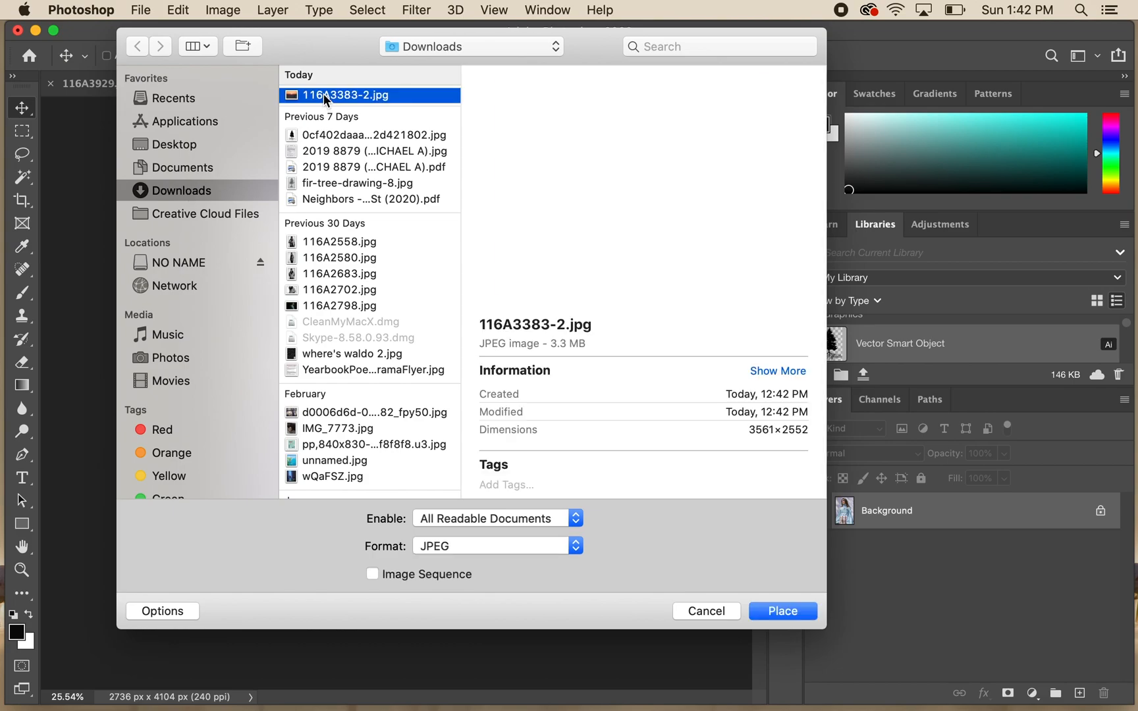
click(785, 613)
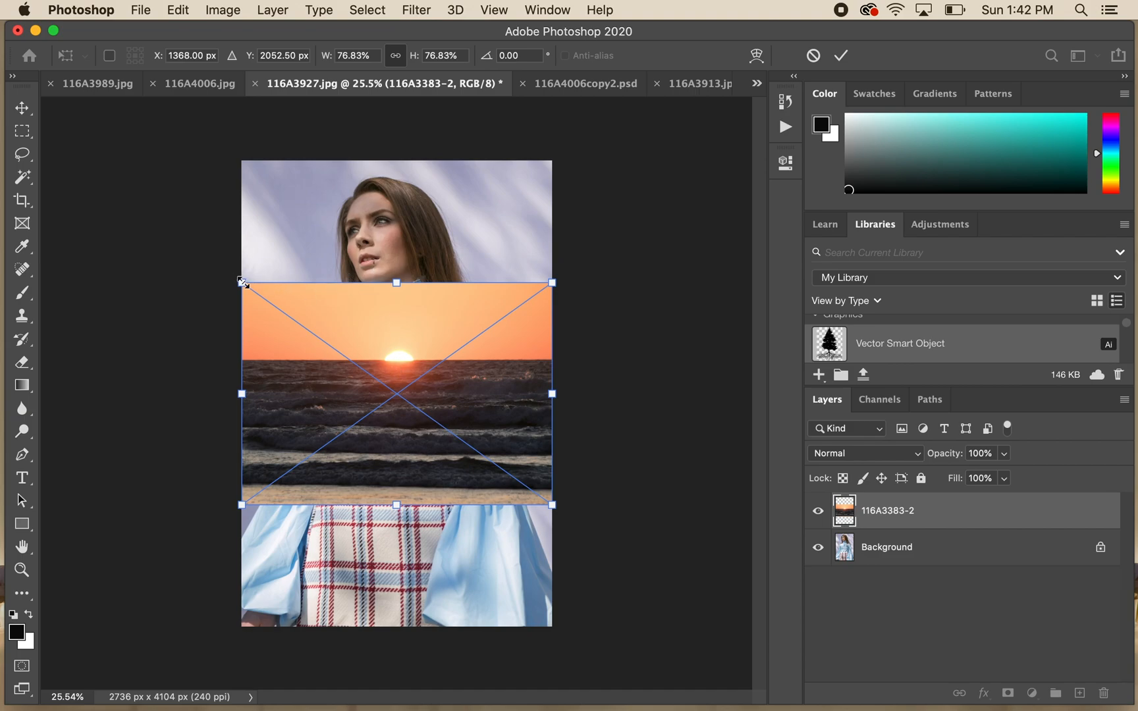
- Scale the placed sunset image to about 173% so it covers the whole canvas and commit the transform
drag(241, 283, 99, 84)
drag(556, 507, 732, 678)
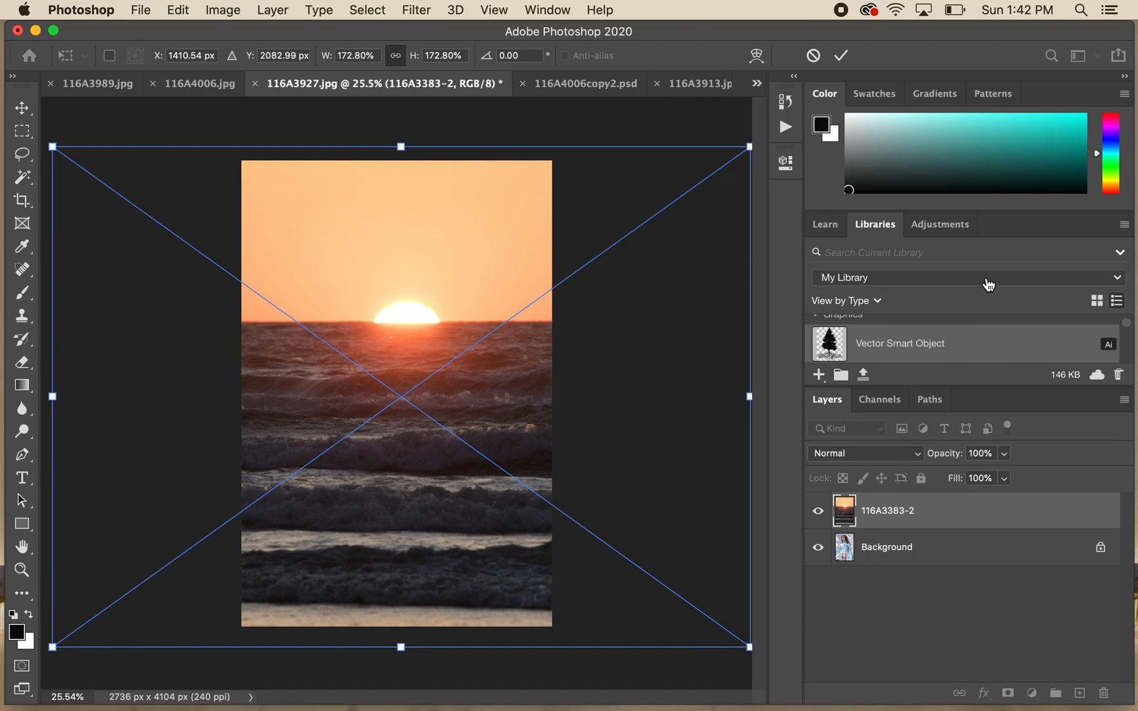
click(842, 58)
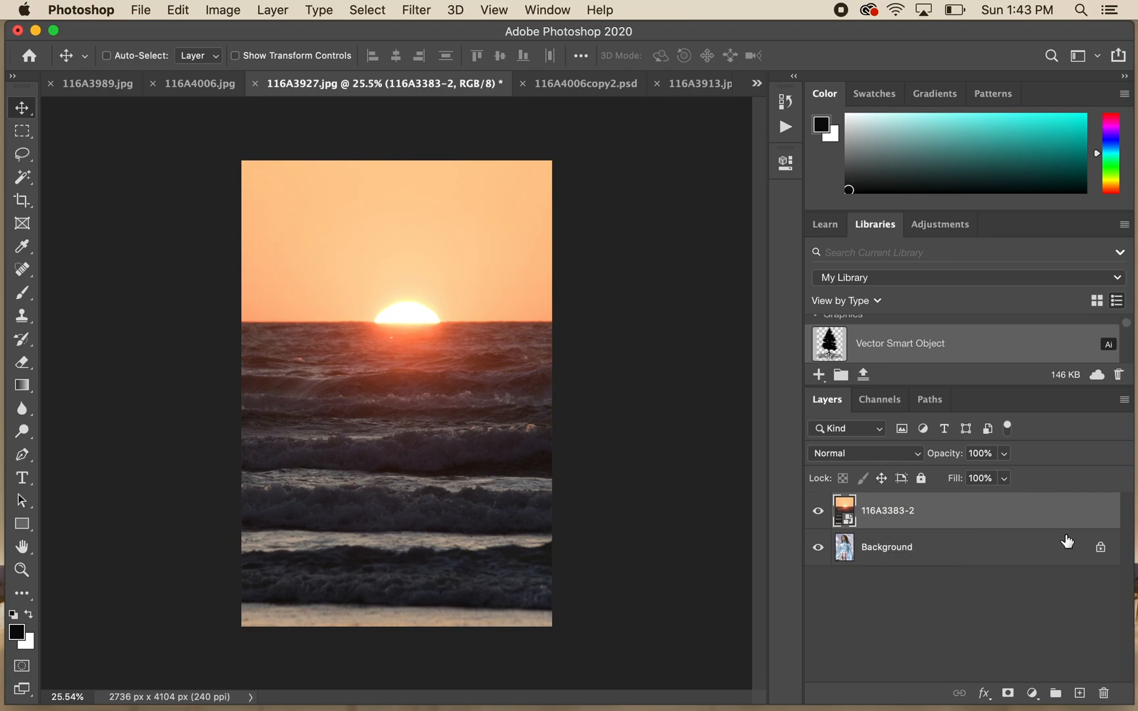
- Convert the Background into a regular layer and move it above the sunset layer
click(880, 549)
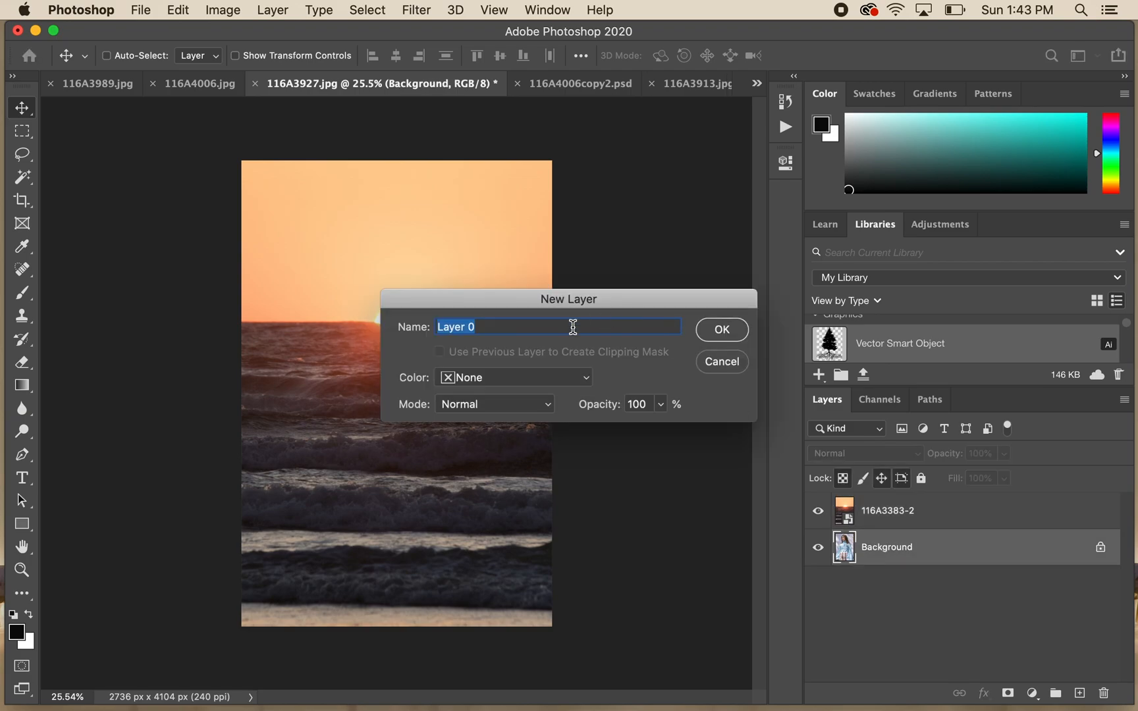
click(722, 330)
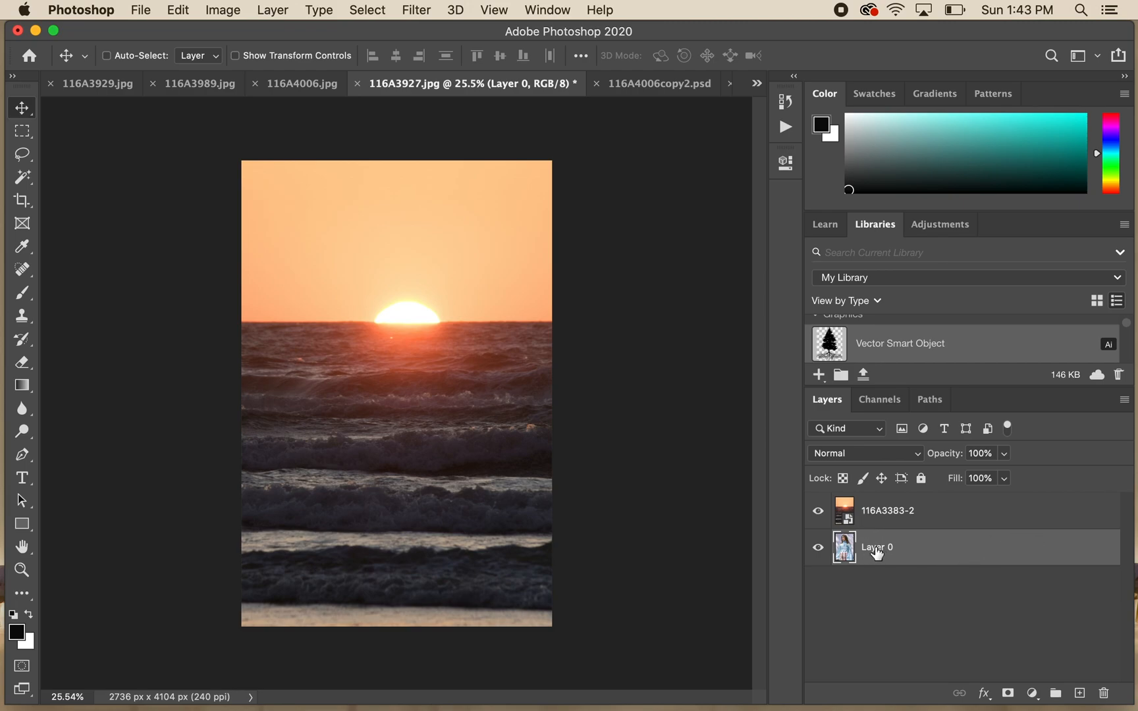
drag(877, 553, 875, 509)
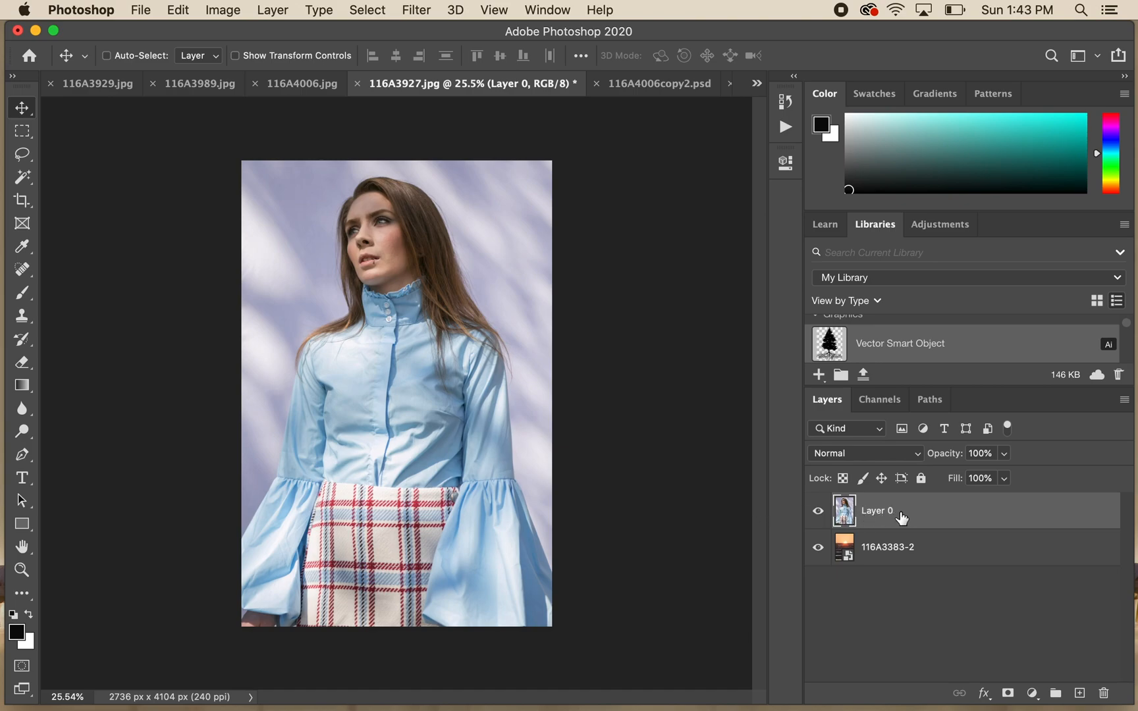
- Add a white layer mask to the portrait layer and make the mask active for editing
click(1008, 695)
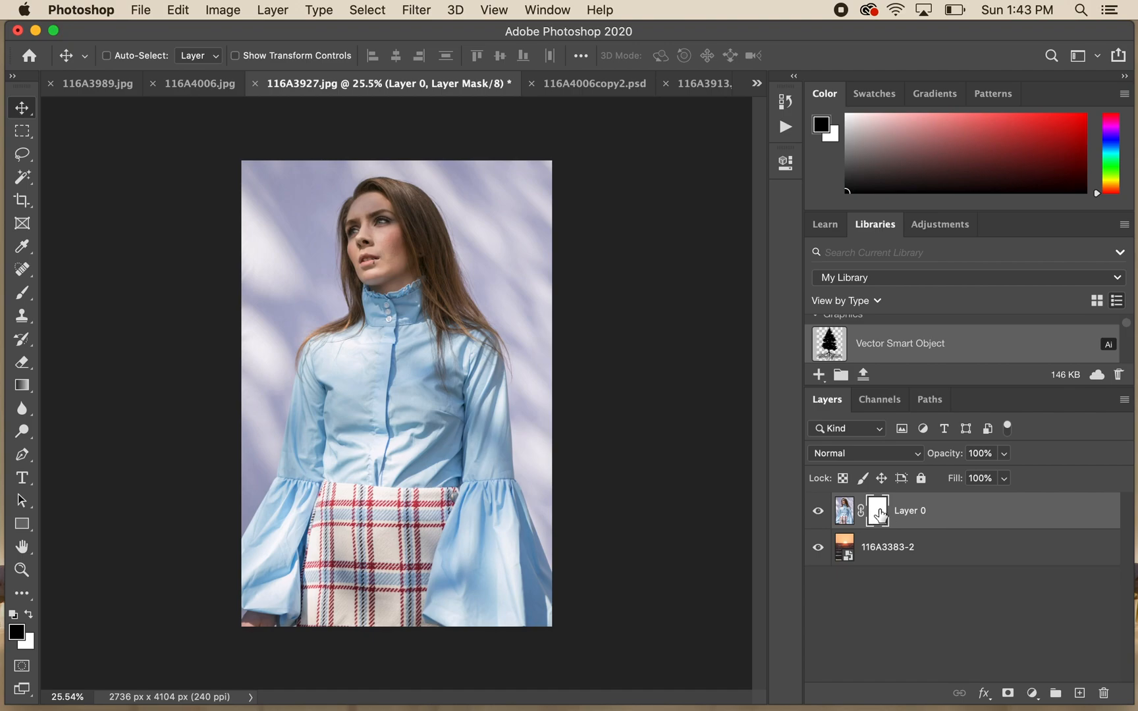
click(846, 515)
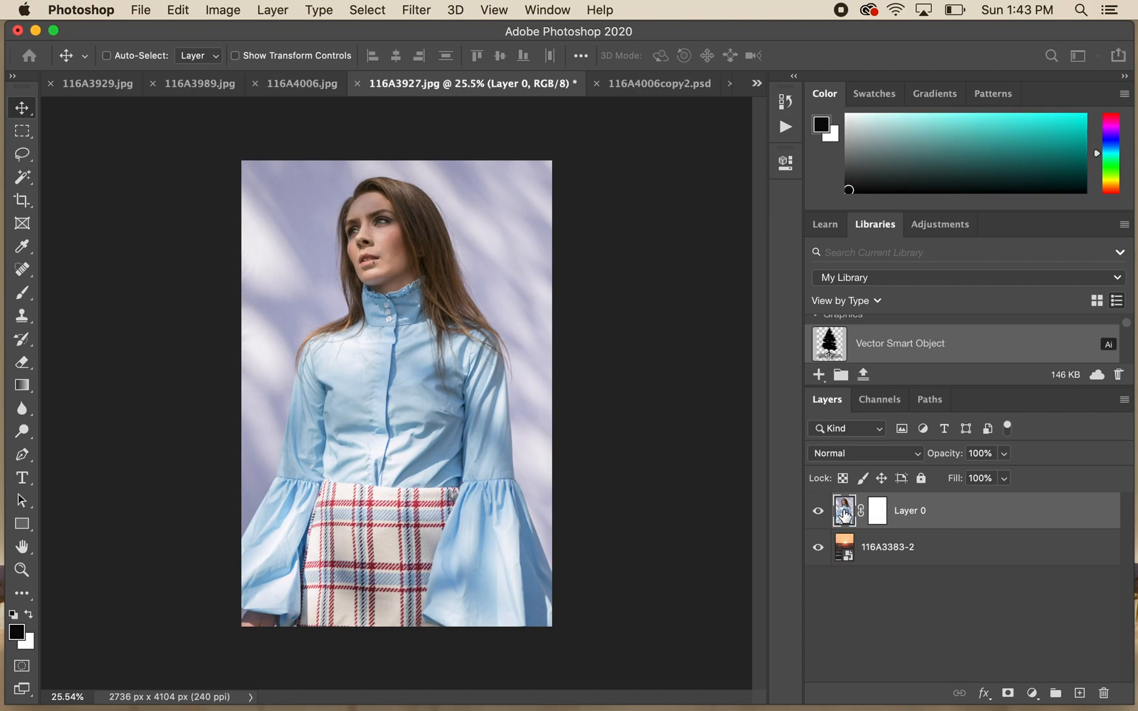
click(880, 513)
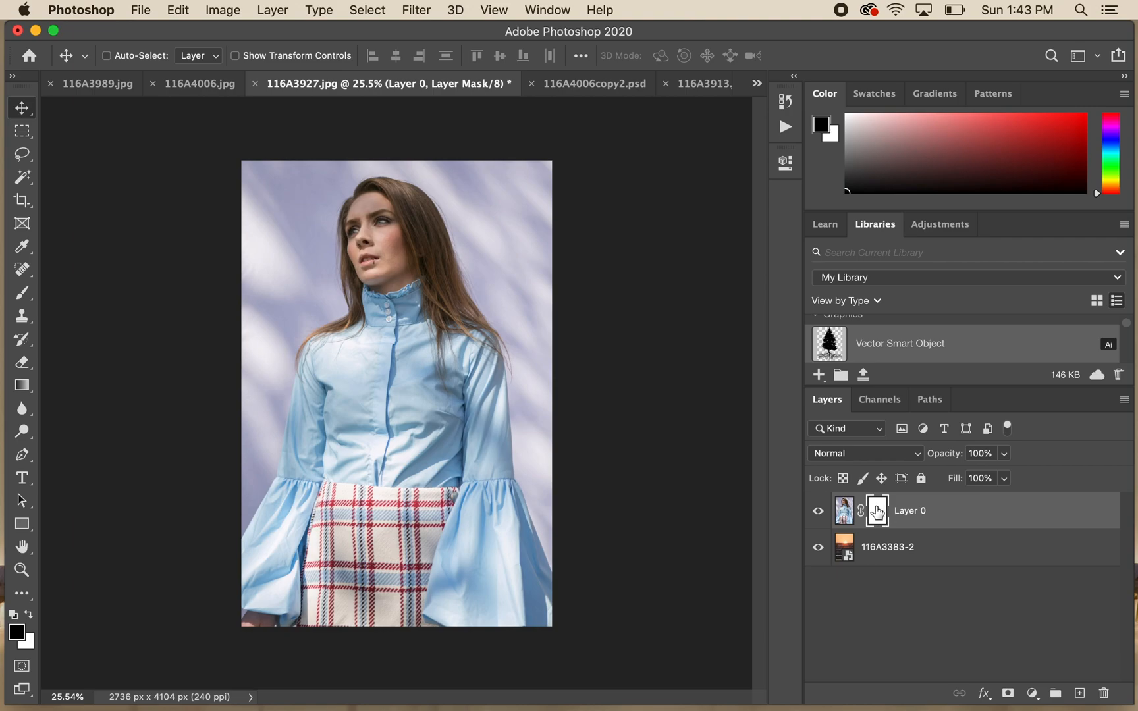
- Set up the Brush tool with a size of 800 and 100% opacity
click(23, 298)
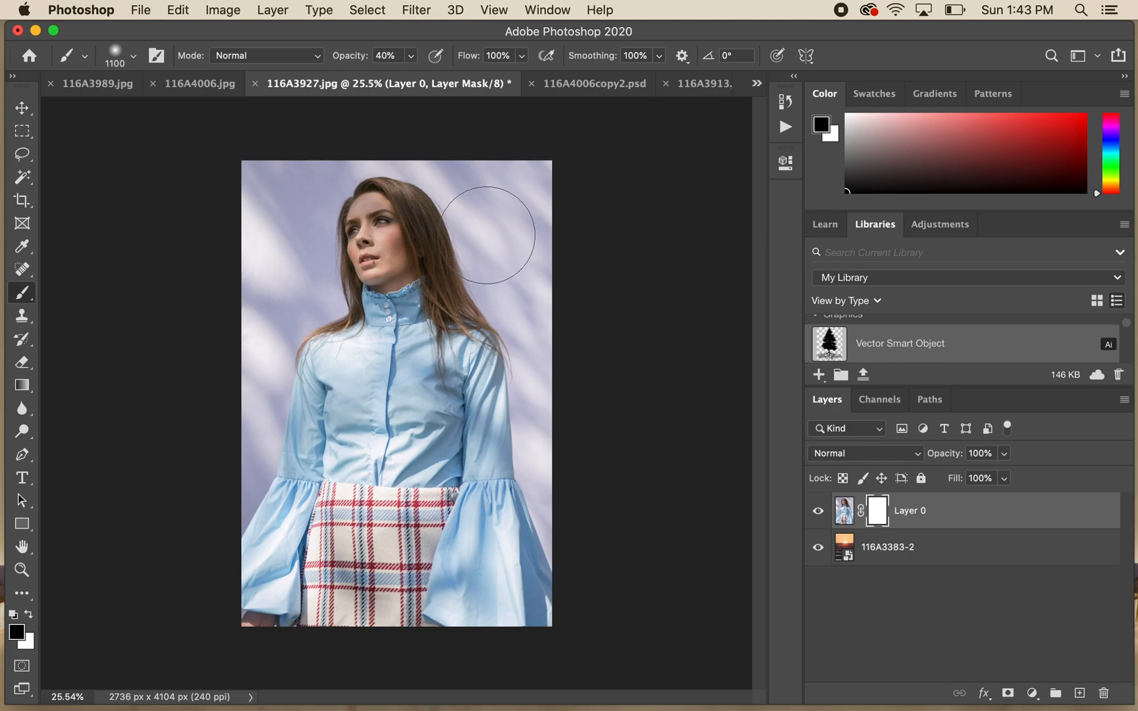
key(bracketleft)
key(bracketleft)
key(bracketleft)
key(bracketleft)
key(bracketleft)
key(bracketleft)
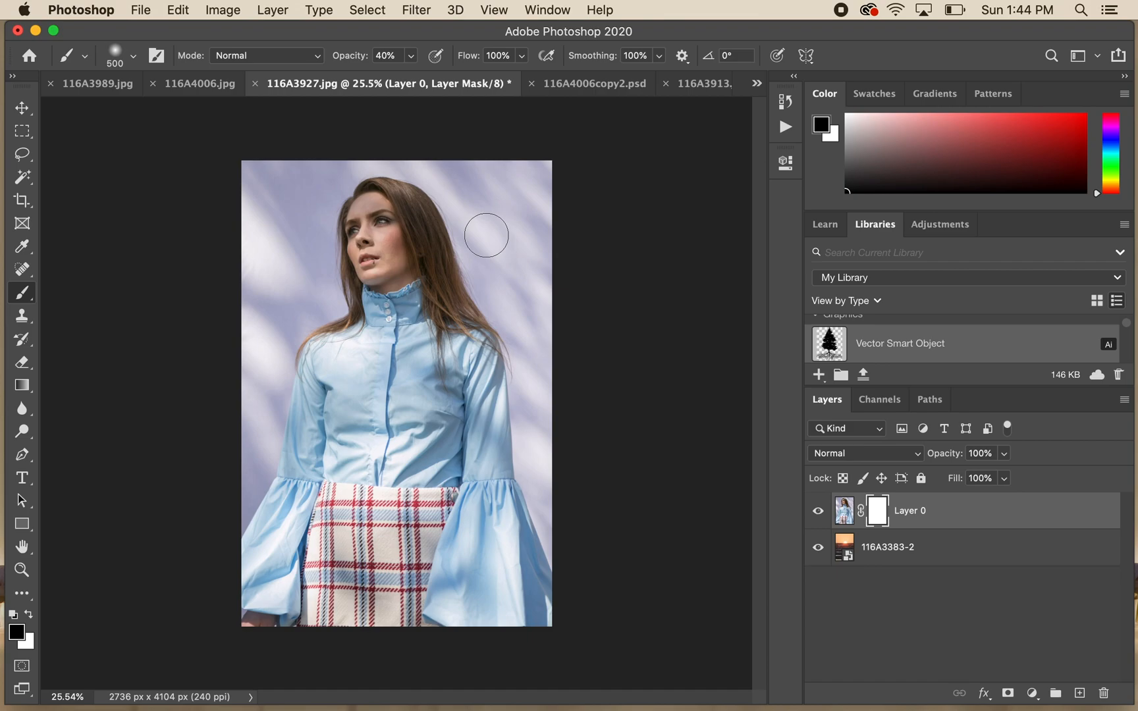
key(bracketright)
key(bracketright)
key(bracketright)
click(412, 56)
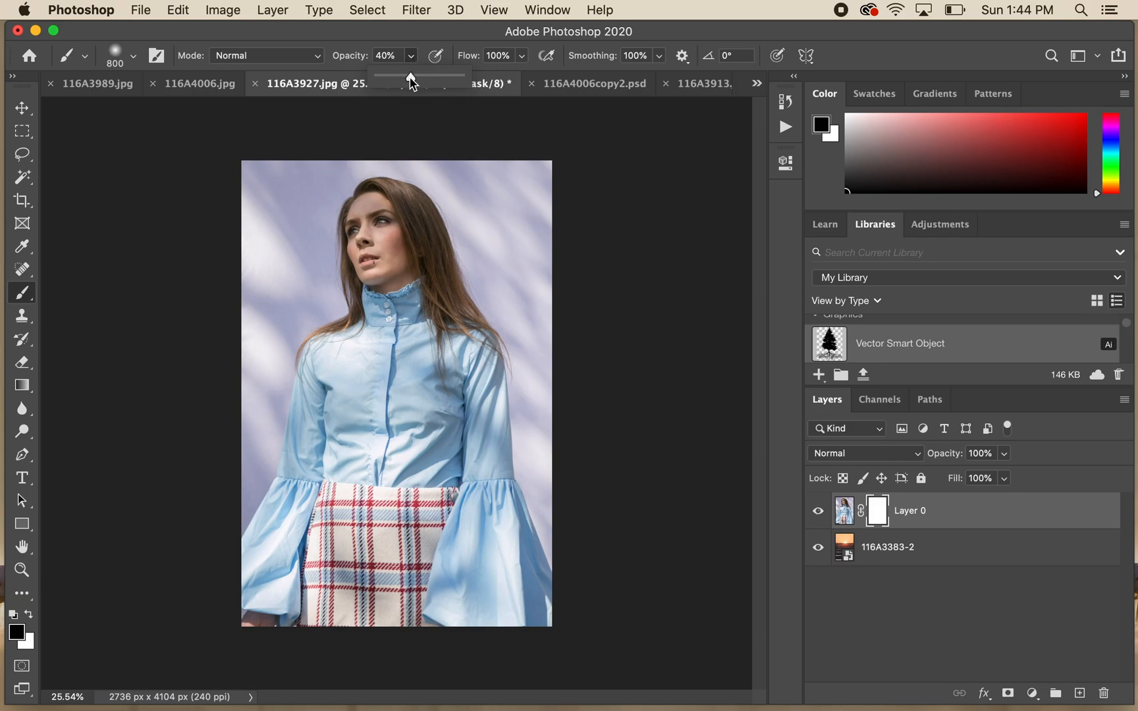
drag(410, 78, 500, 83)
- Paint black on the portrait's layer mask over the face, shirt and skirt to reveal the sunset
click(29, 616)
click(29, 616)
click(29, 616)
click(29, 616)
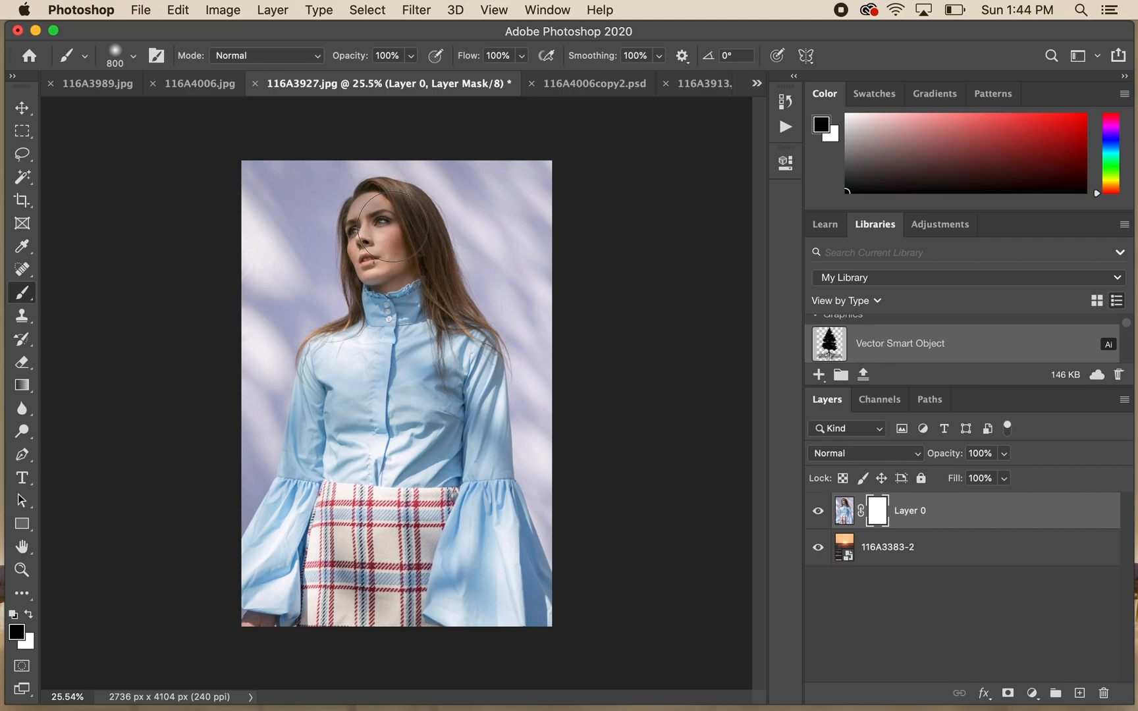
mouse_move(393, 227)
mouse_down()
mouse_move(412, 499)
mouse_move(397, 289)
mouse_move(372, 341)
mouse_move(341, 364)
mouse_move(348, 444)
mouse_move(376, 544)
mouse_move(398, 537)
mouse_move(433, 431)
mouse_move(430, 353)
mouse_move(377, 229)
mouse_move(408, 321)
mouse_up()
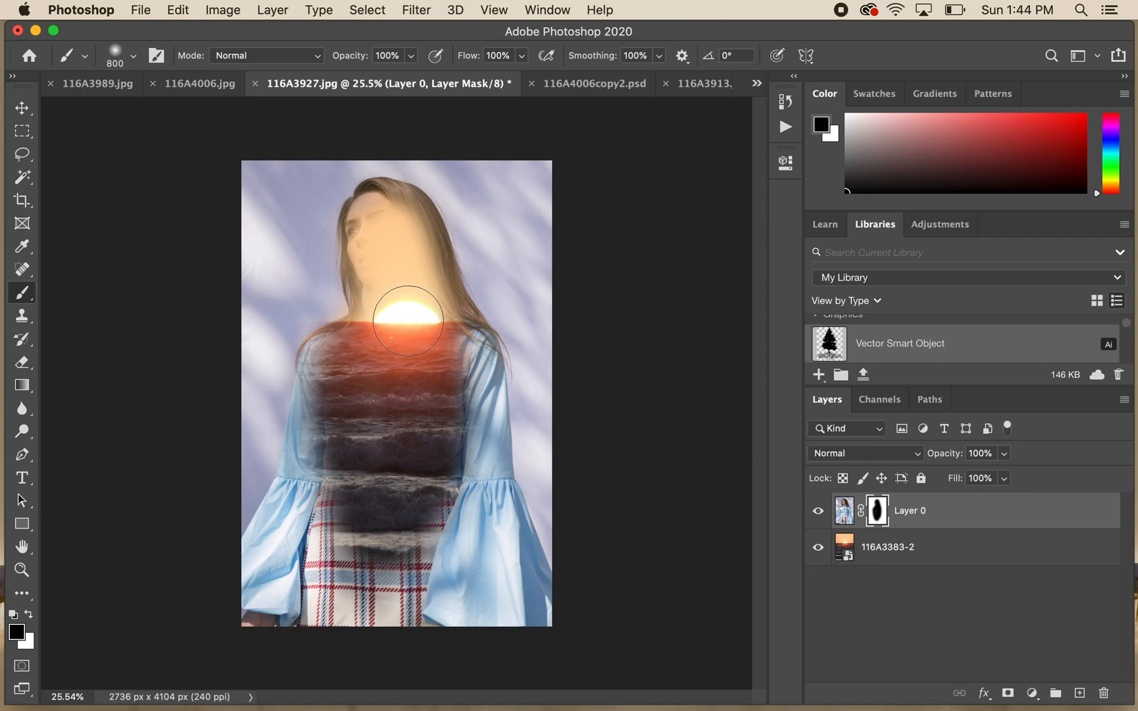
- Paint white over the masked face, shirt and skirt to bring the portrait back
click(29, 618)
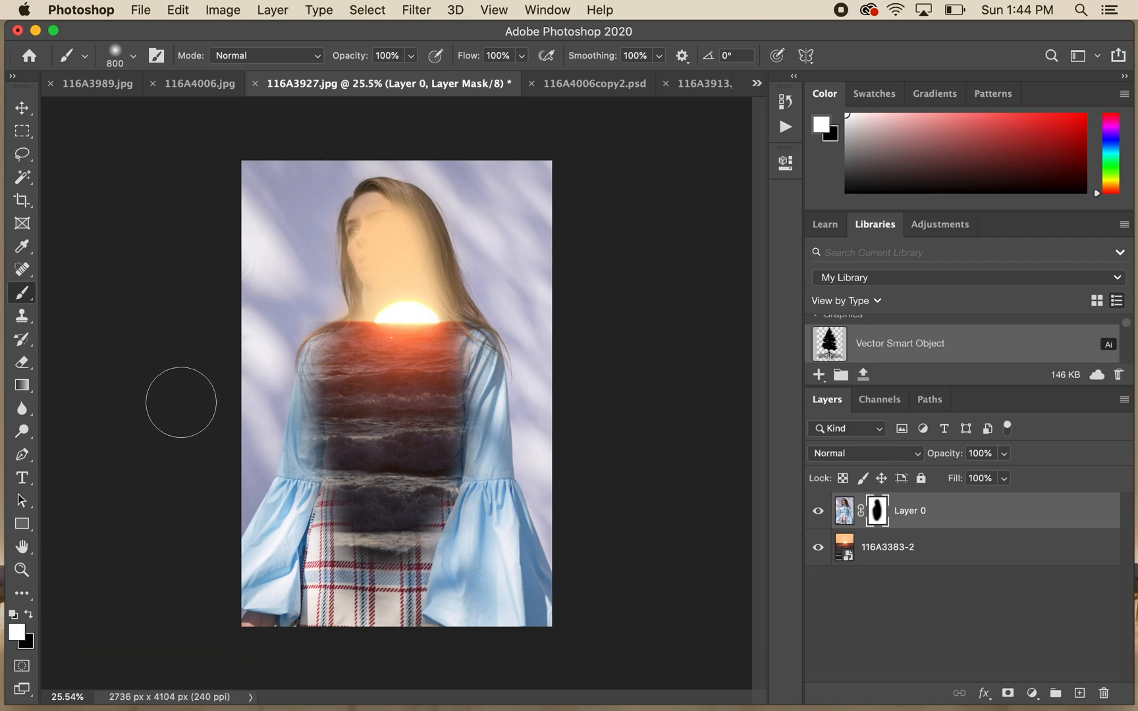
key(x)
key(x)
key(x)
key(x)
mouse_move(385, 530)
mouse_down()
mouse_move(384, 412)
mouse_move(365, 545)
mouse_move(335, 430)
mouse_move(327, 468)
mouse_move(350, 322)
mouse_move(336, 383)
mouse_move(344, 239)
mouse_move(377, 185)
mouse_move(476, 500)
mouse_move(464, 512)
mouse_move(425, 316)
mouse_move(391, 357)
mouse_move(385, 425)
mouse_move(368, 274)
mouse_move(406, 517)
mouse_move(331, 596)
mouse_move(454, 558)
mouse_move(369, 591)
mouse_up()
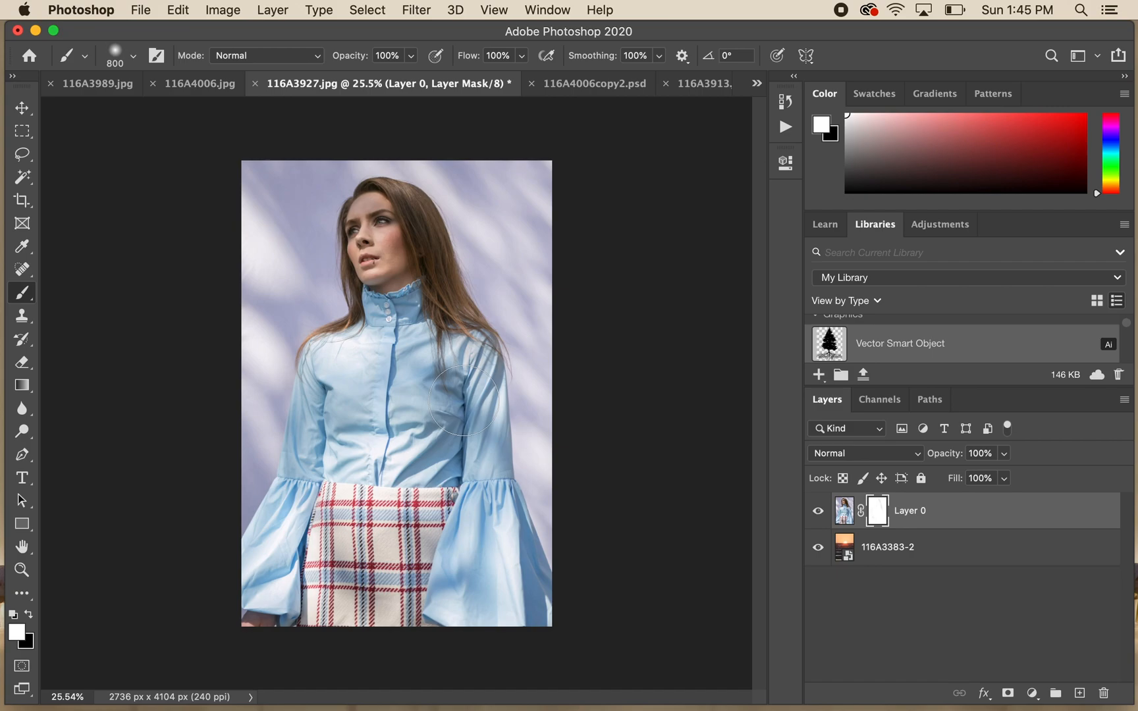
- Lower the brush opacity to 42%
click(411, 57)
drag(411, 79, 375, 80)
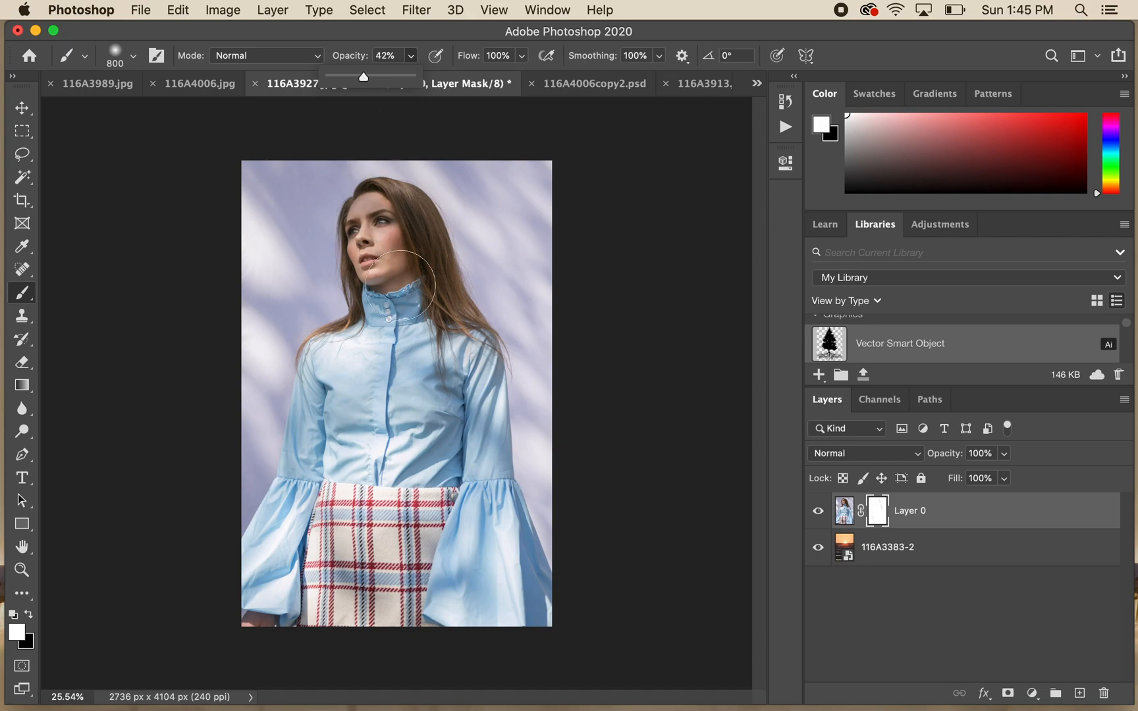
- Paint black at 42% opacity on the portrait's layer mask over the face, hair, shirt and skirt to blend in the sunset
key(x)
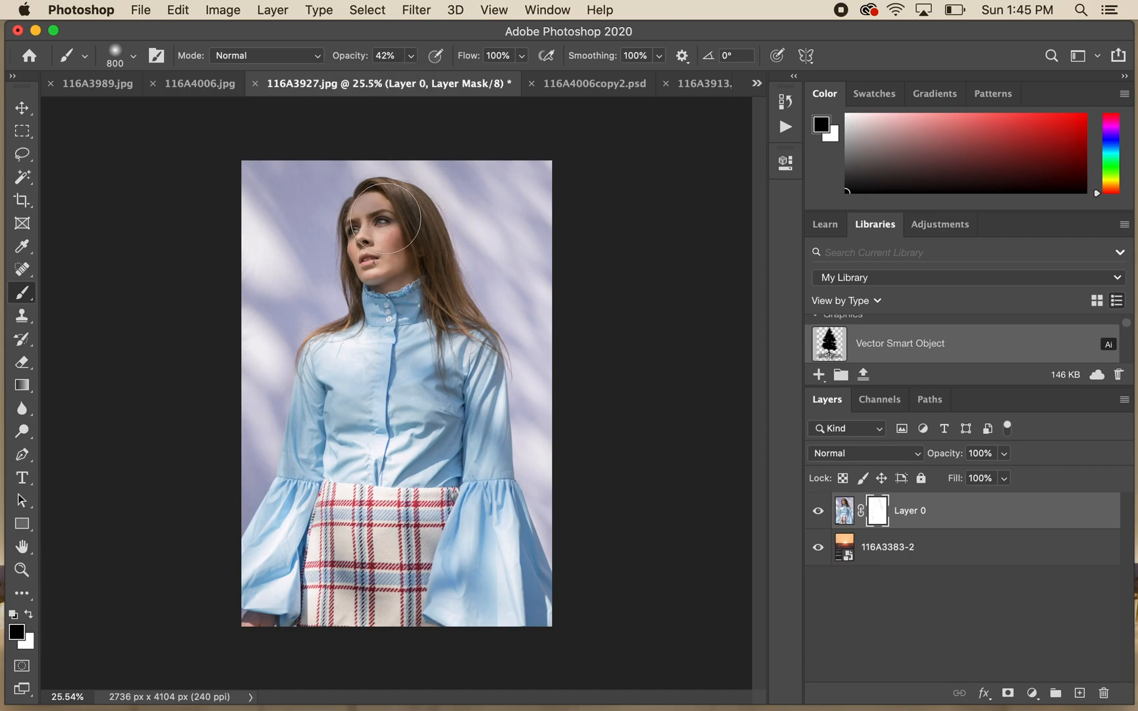
mouse_move(384, 216)
mouse_down()
mouse_move(411, 288)
mouse_move(402, 251)
mouse_move(374, 221)
mouse_move(379, 325)
mouse_move(331, 373)
mouse_move(342, 426)
mouse_move(282, 543)
mouse_move(267, 606)
mouse_move(343, 483)
mouse_move(346, 589)
mouse_move(370, 393)
mouse_move(417, 552)
mouse_move(525, 610)
mouse_move(478, 547)
mouse_move(464, 401)
mouse_move(410, 328)
mouse_move(398, 243)
mouse_move(453, 338)
mouse_move(391, 224)
mouse_move(370, 225)
mouse_move(379, 210)
mouse_move(413, 246)
mouse_move(480, 507)
mouse_move(448, 487)
mouse_move(435, 436)
mouse_move(382, 529)
mouse_move(379, 563)
mouse_move(267, 602)
mouse_move(520, 589)
mouse_move(454, 572)
mouse_move(390, 427)
mouse_up()
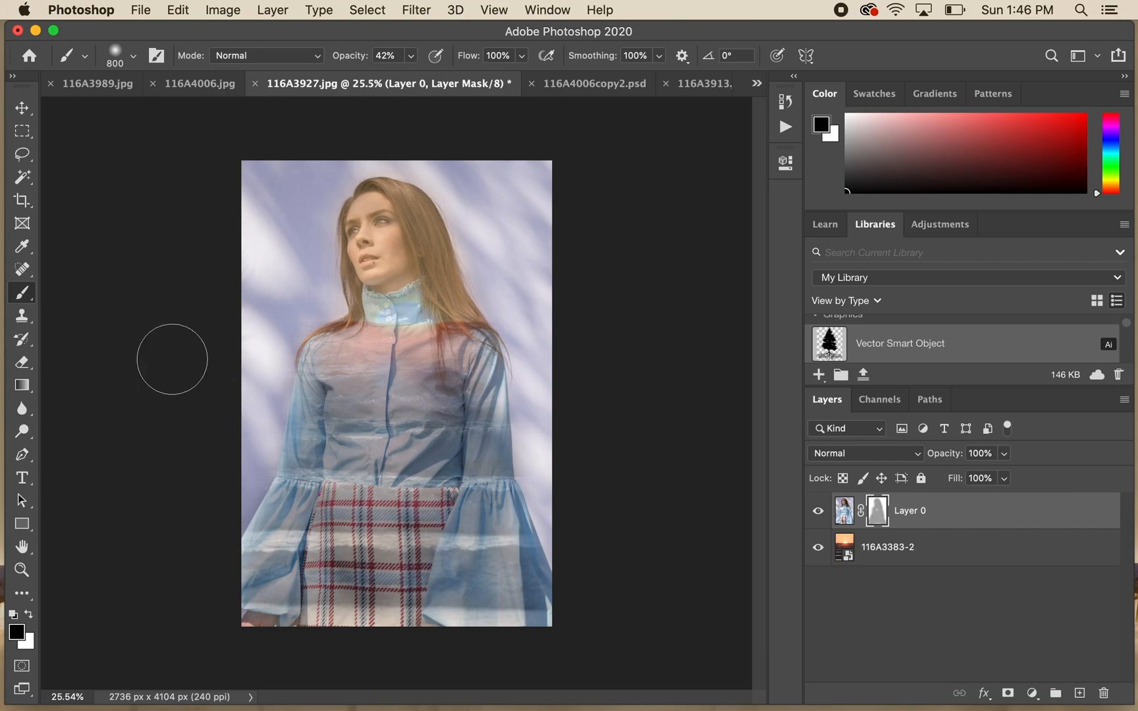
- Draw a rectangle about 2825 by 4185 px covering the whole canvas and fill it with white
click(22, 527)
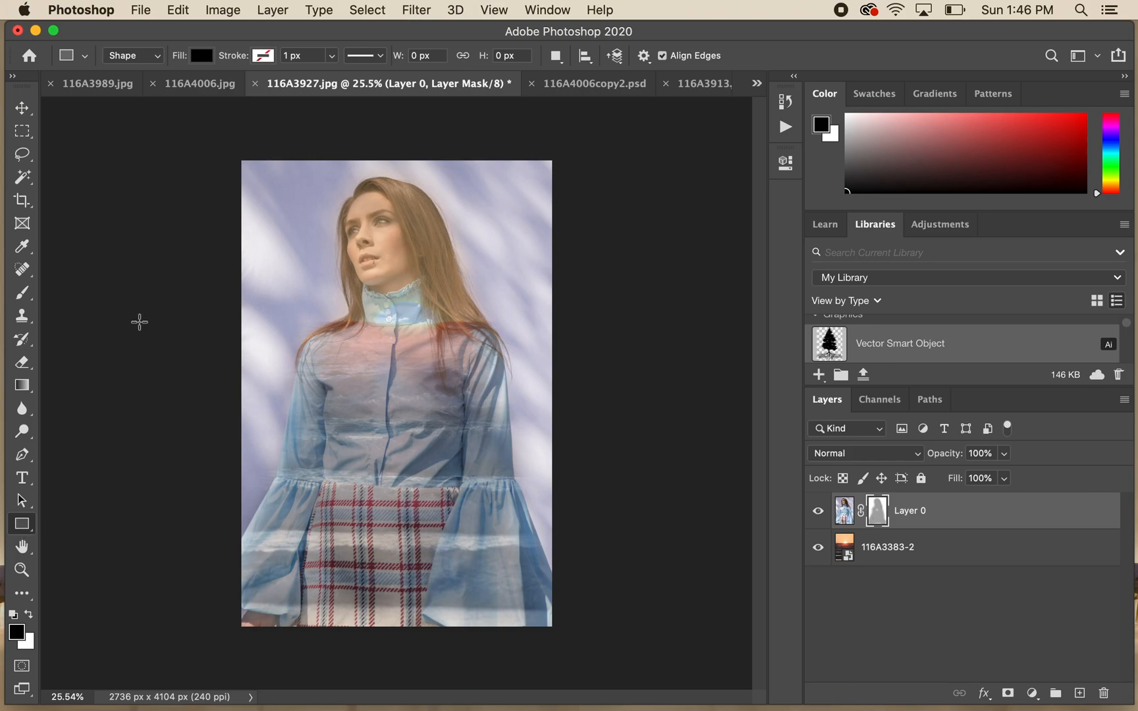
drag(236, 158, 556, 633)
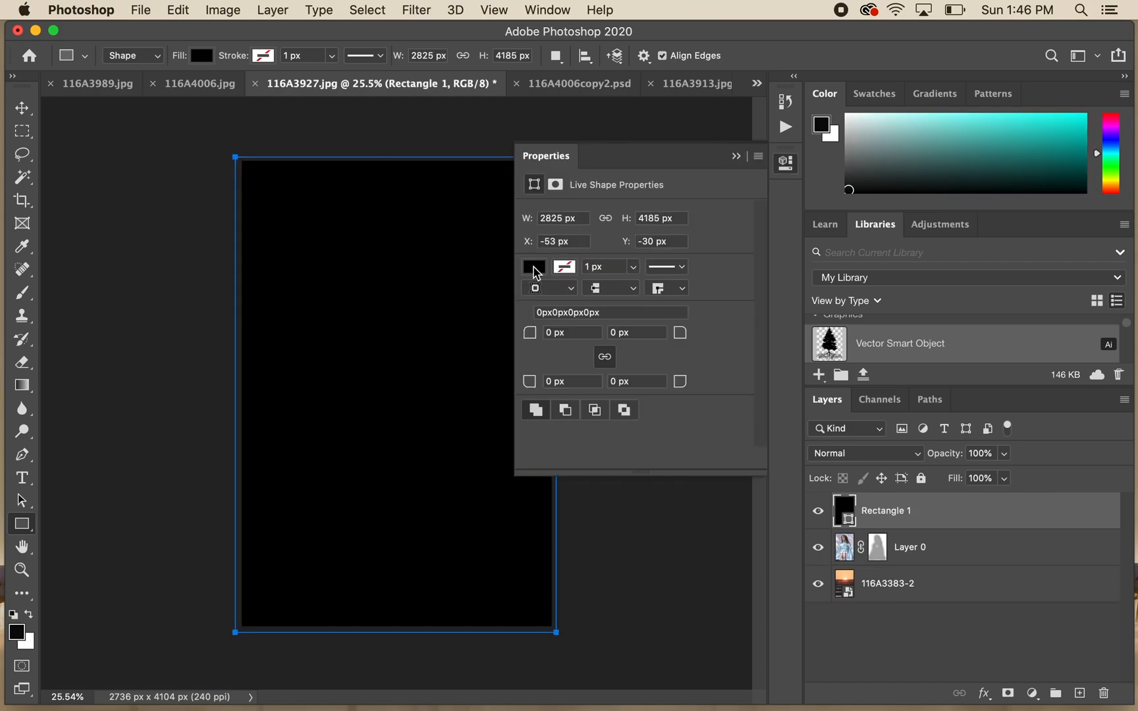
click(534, 268)
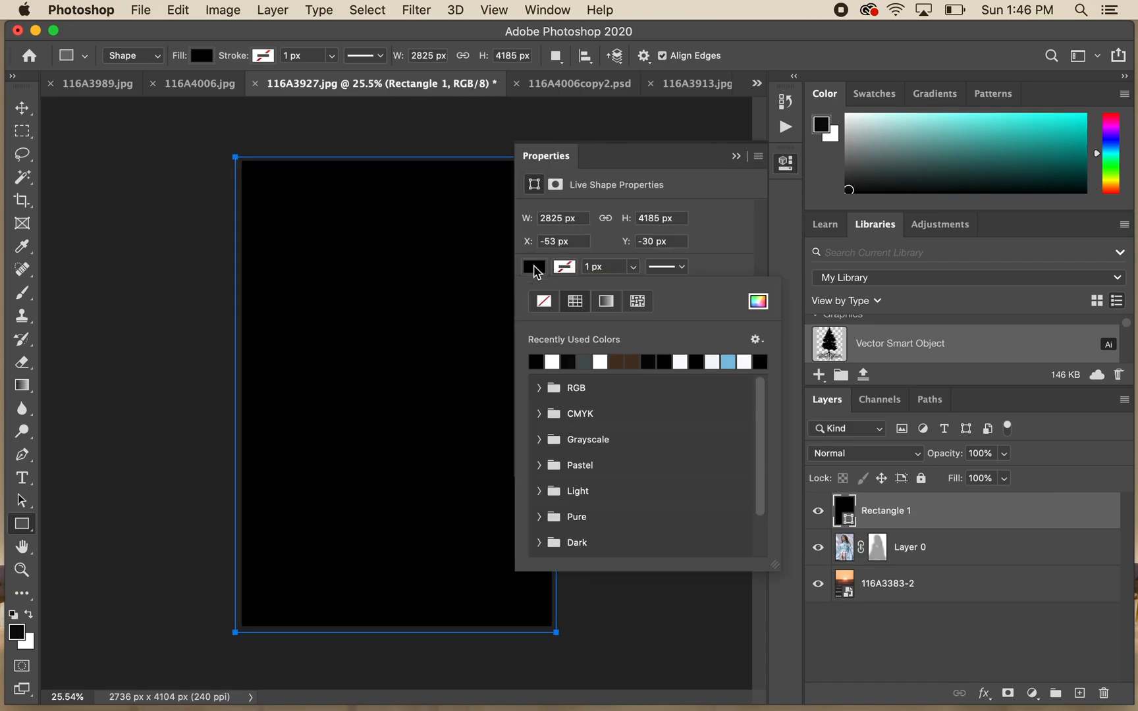
click(553, 362)
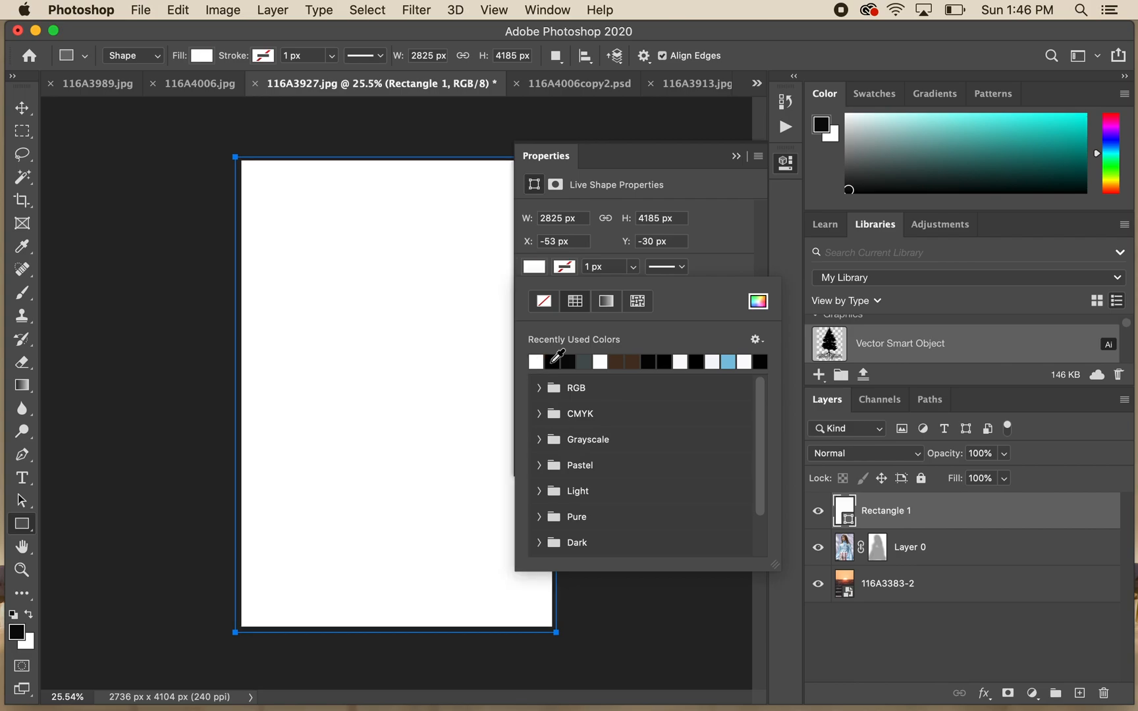
click(737, 156)
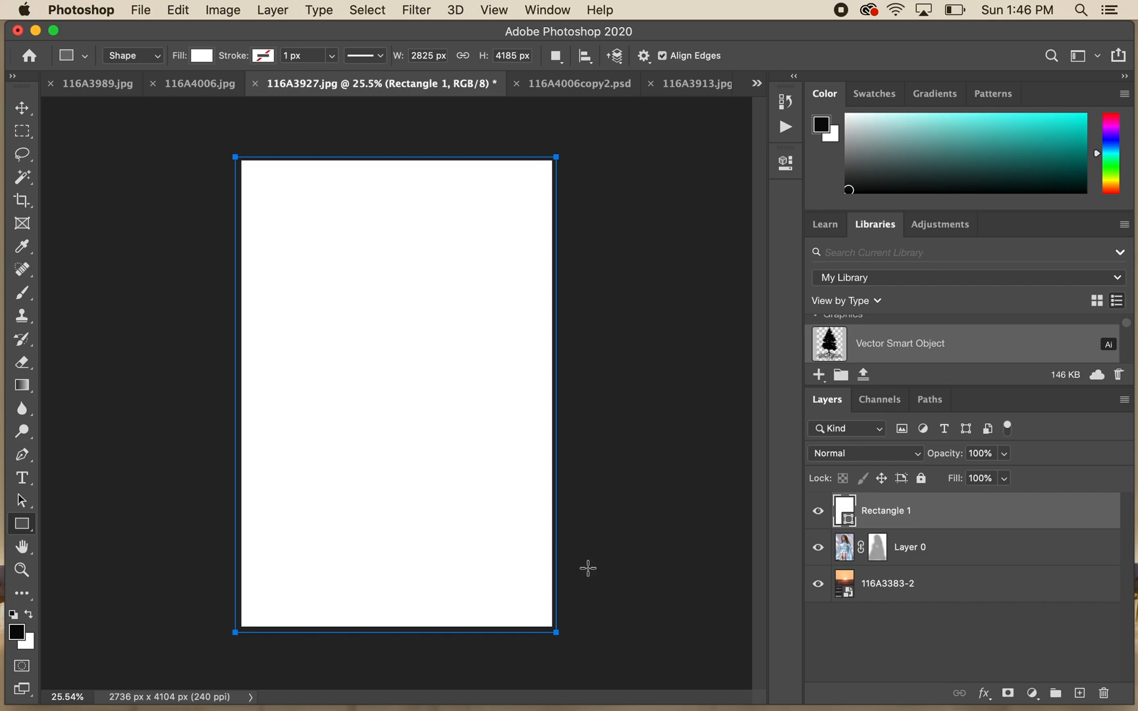
- Add a layer mask to the white rectangle layer
click(869, 641)
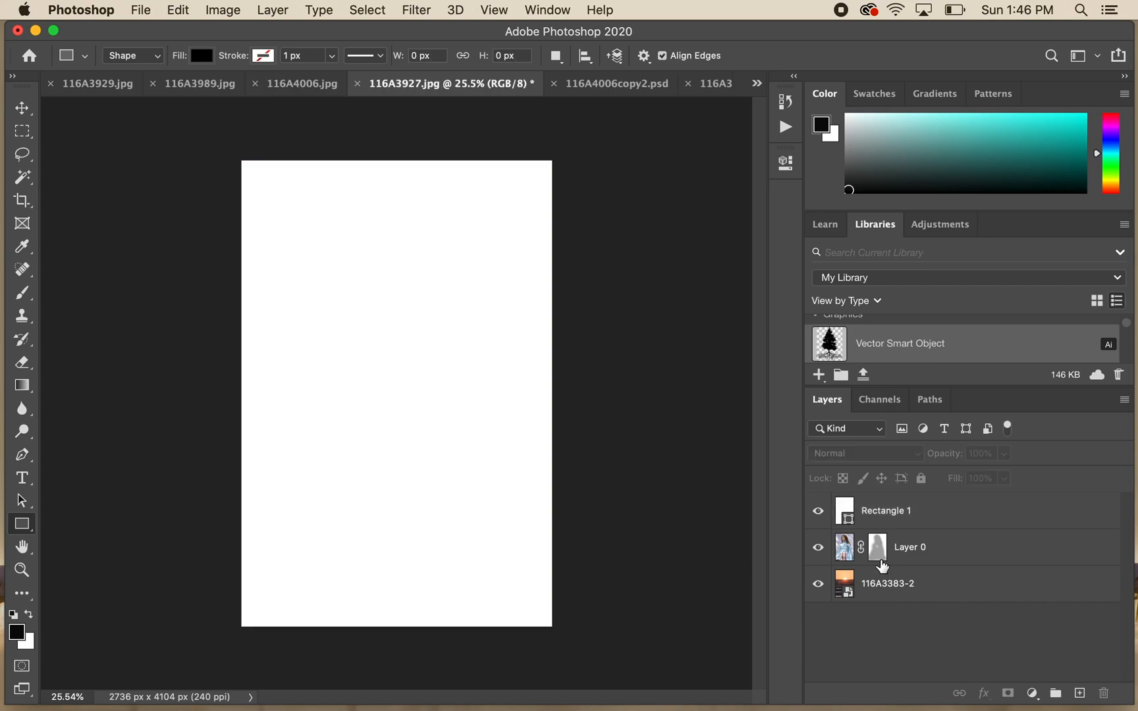
click(883, 517)
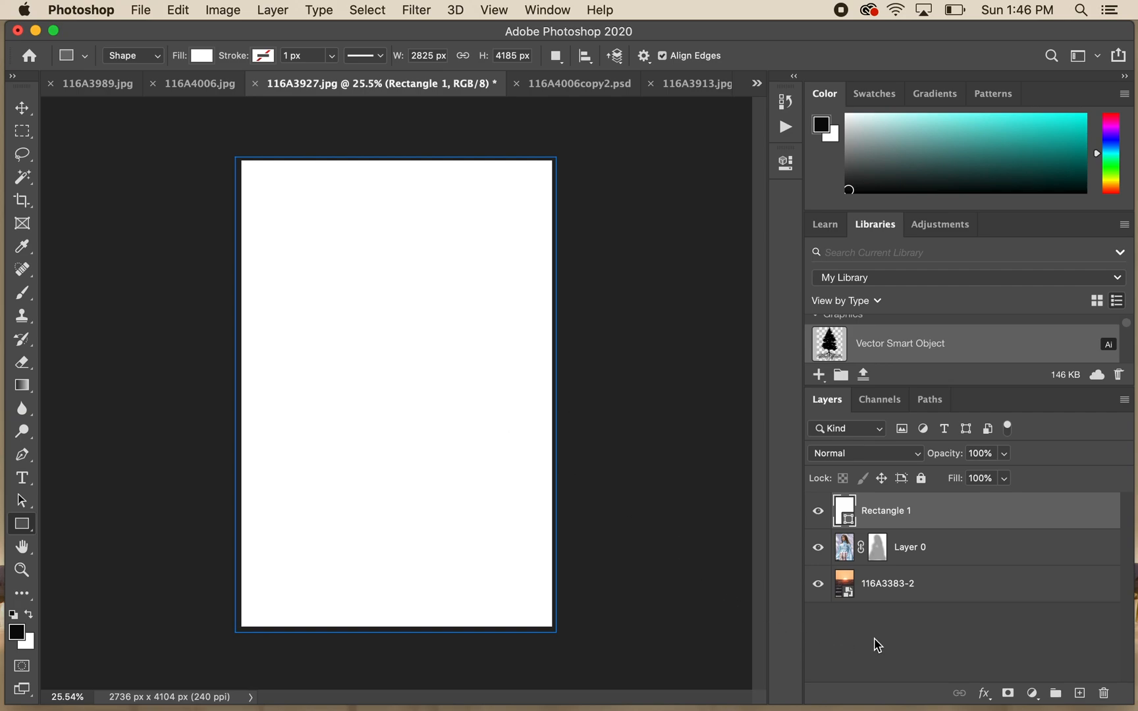
click(1008, 696)
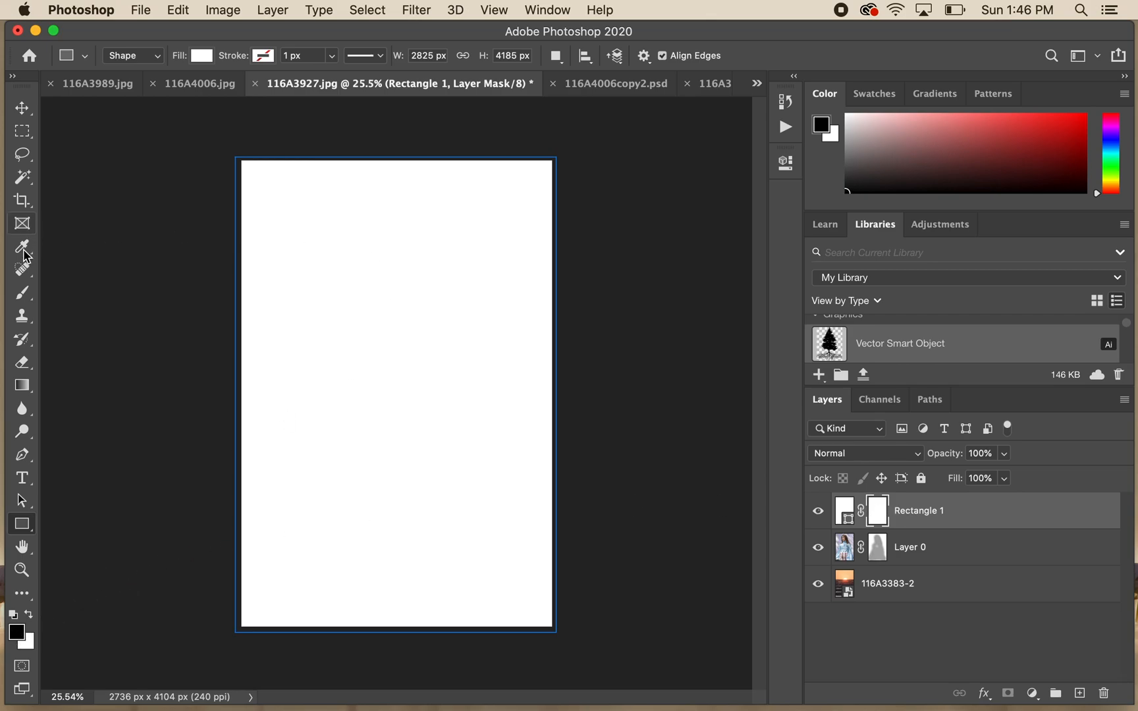
- Paint black on the rectangle's mask with the Brush tool at 100% opacity to reveal the woman
click(22, 293)
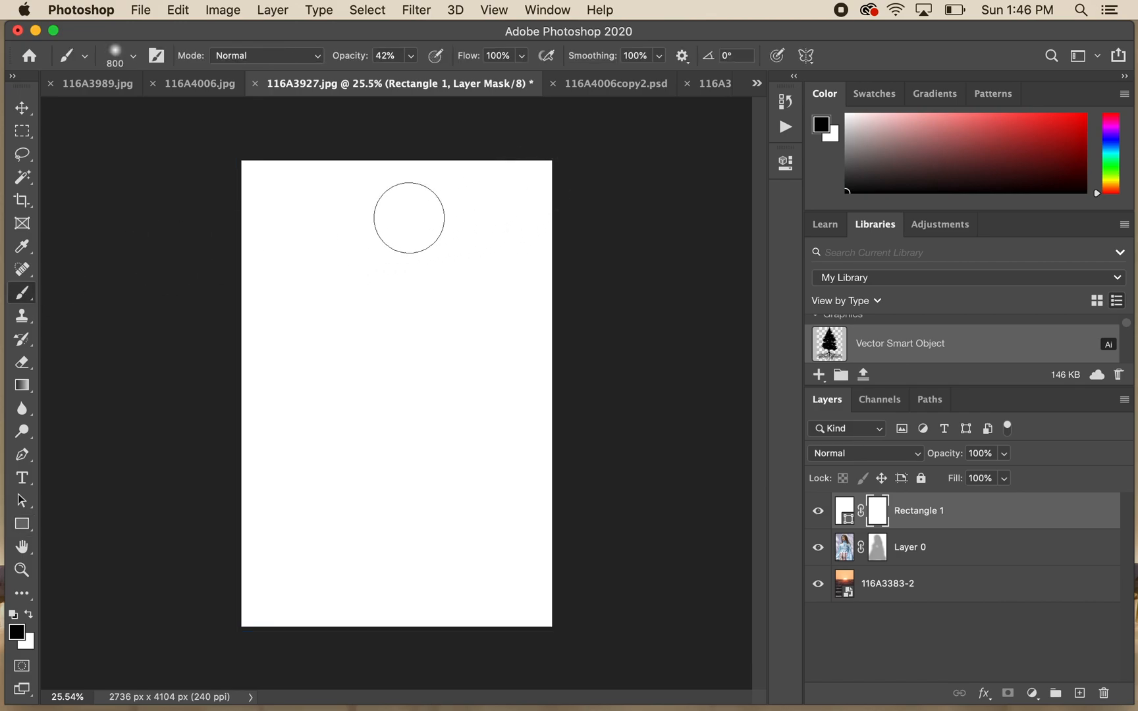
click(412, 56)
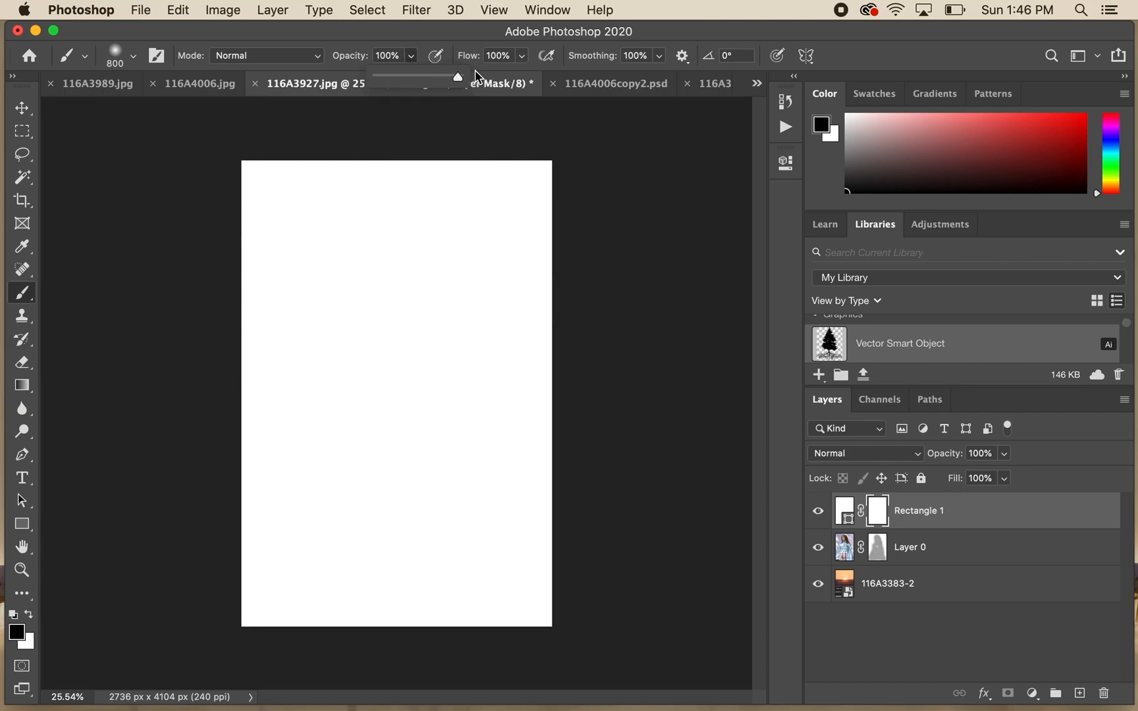
click(430, 32)
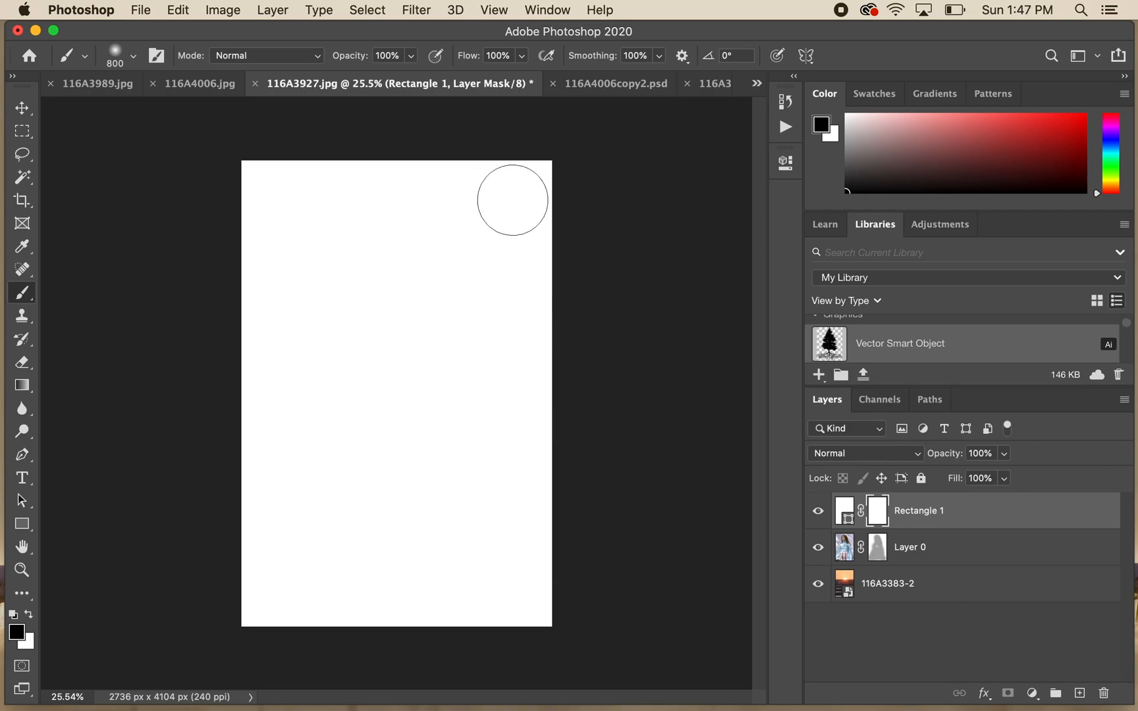
mouse_move(401, 241)
mouse_down()
mouse_move(407, 353)
mouse_move(377, 211)
mouse_move(370, 349)
mouse_move(328, 370)
mouse_move(298, 406)
mouse_move(310, 501)
mouse_move(275, 544)
mouse_move(274, 594)
mouse_move(299, 595)
mouse_move(309, 568)
mouse_move(323, 586)
mouse_move(344, 572)
mouse_move(366, 367)
mouse_move(383, 387)
mouse_move(396, 458)
mouse_move(401, 309)
mouse_move(430, 364)
mouse_move(433, 415)
mouse_move(393, 621)
mouse_move(426, 569)
mouse_move(438, 512)
mouse_move(444, 569)
mouse_move(461, 593)
mouse_move(443, 342)
mouse_move(478, 426)
mouse_move(518, 606)
mouse_move(286, 598)
mouse_move(367, 447)
mouse_move(405, 223)
mouse_move(419, 287)
mouse_up()
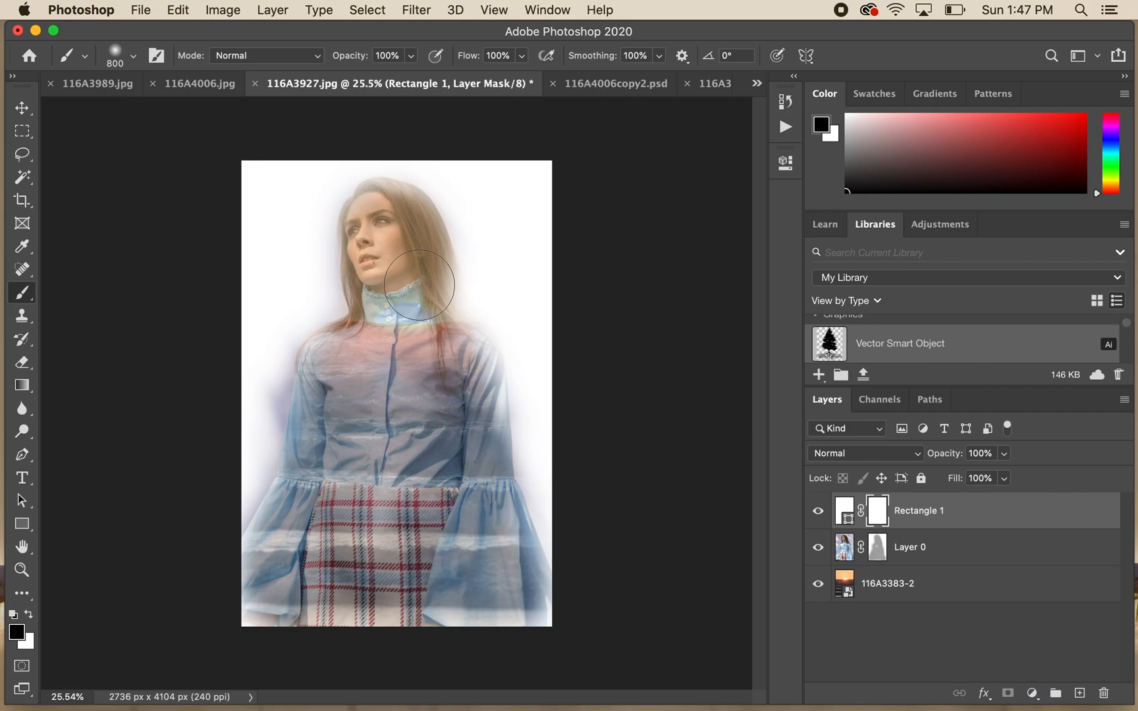
- Try painting on the rectangle's mask near the woman's shoulder with 100% brush hardness, and undo the stroke
click(135, 58)
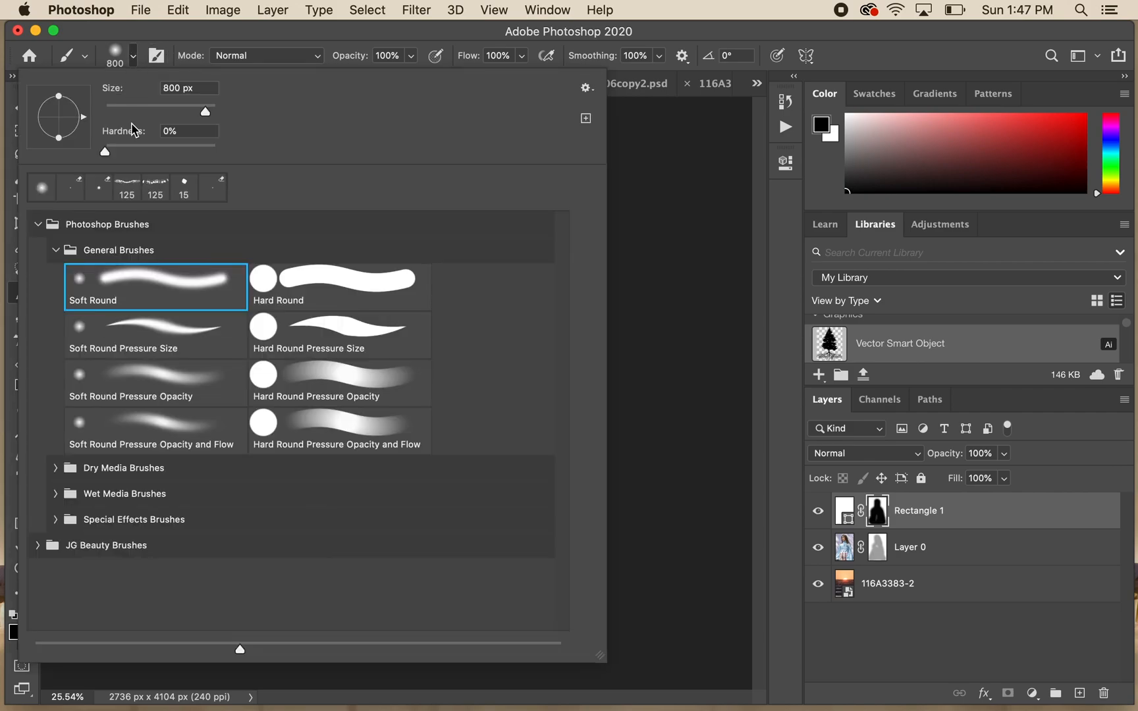
drag(105, 153, 237, 153)
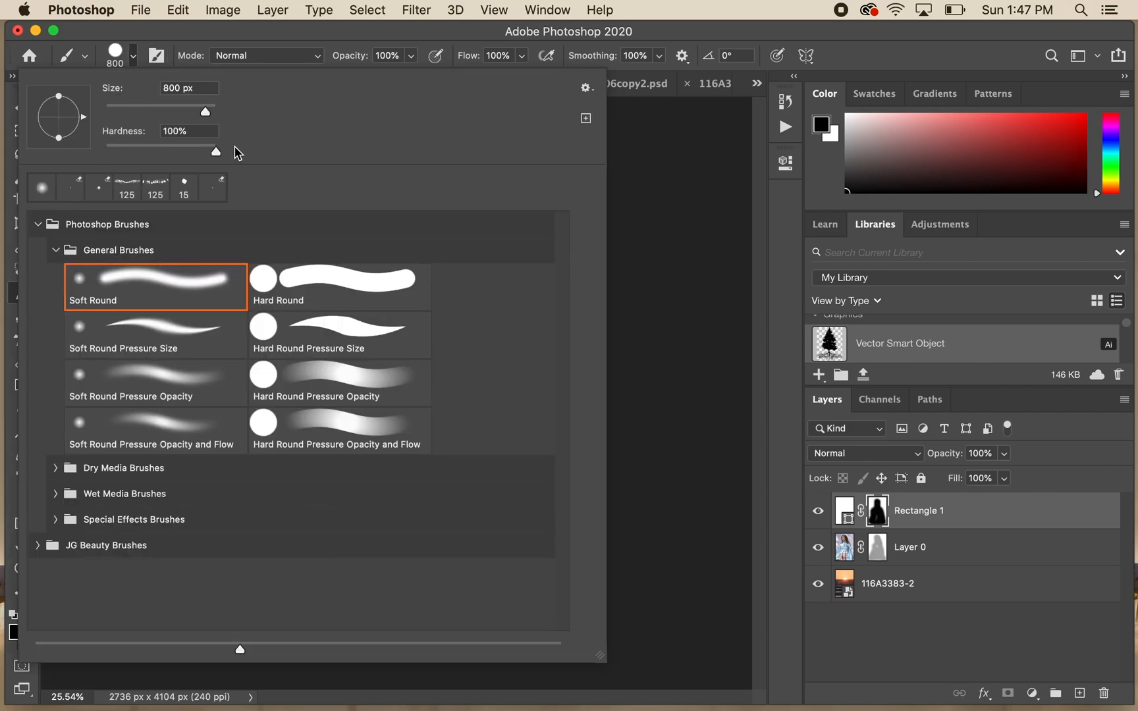
click(349, 31)
mouse_move(413, 263)
mouse_down()
mouse_move(434, 344)
mouse_move(463, 375)
mouse_move(471, 436)
mouse_up()
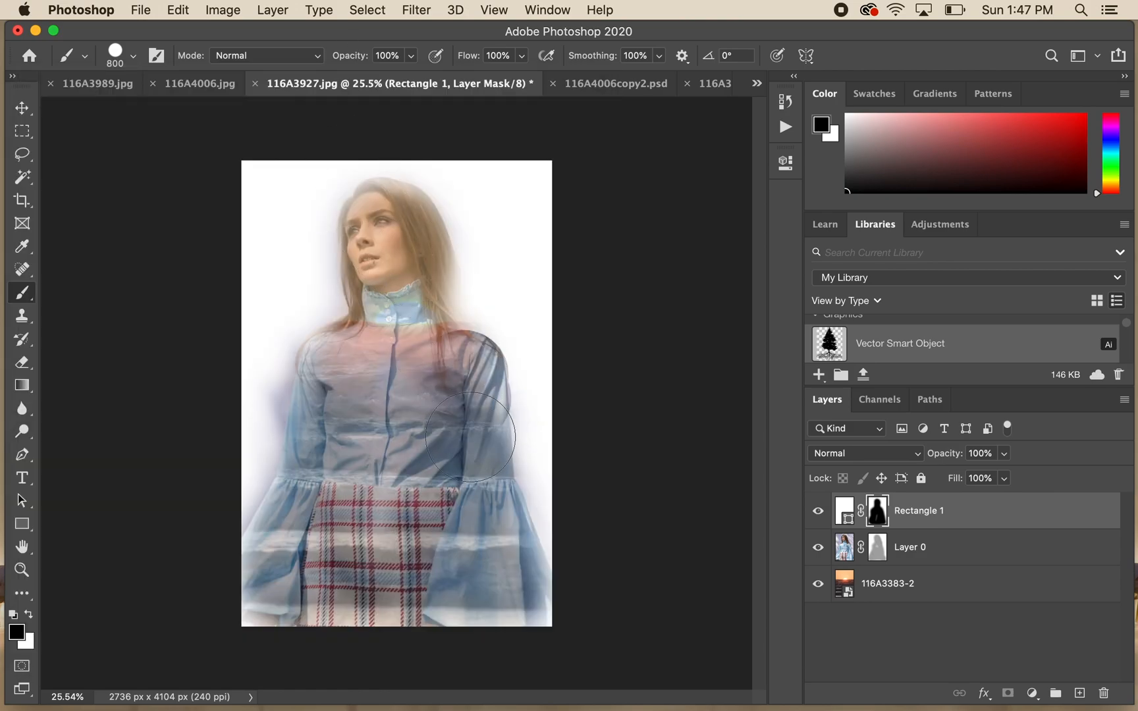
click(459, 306)
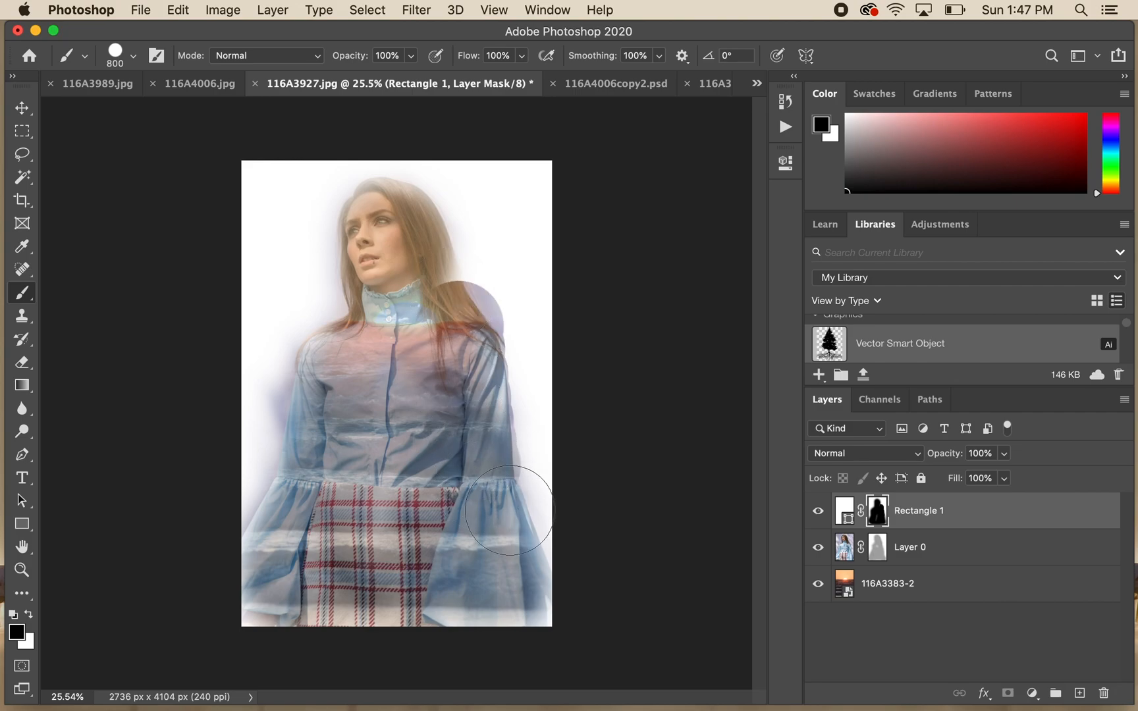
key(super+z)
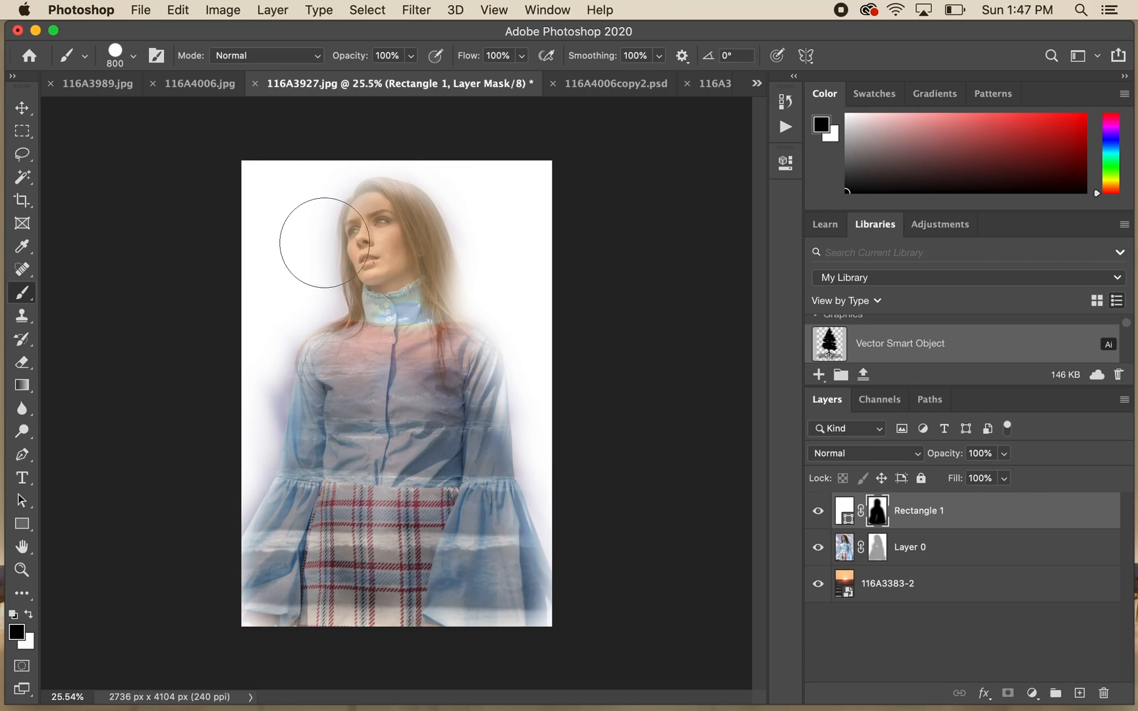
- Set the brush hardness back to 0%
click(134, 56)
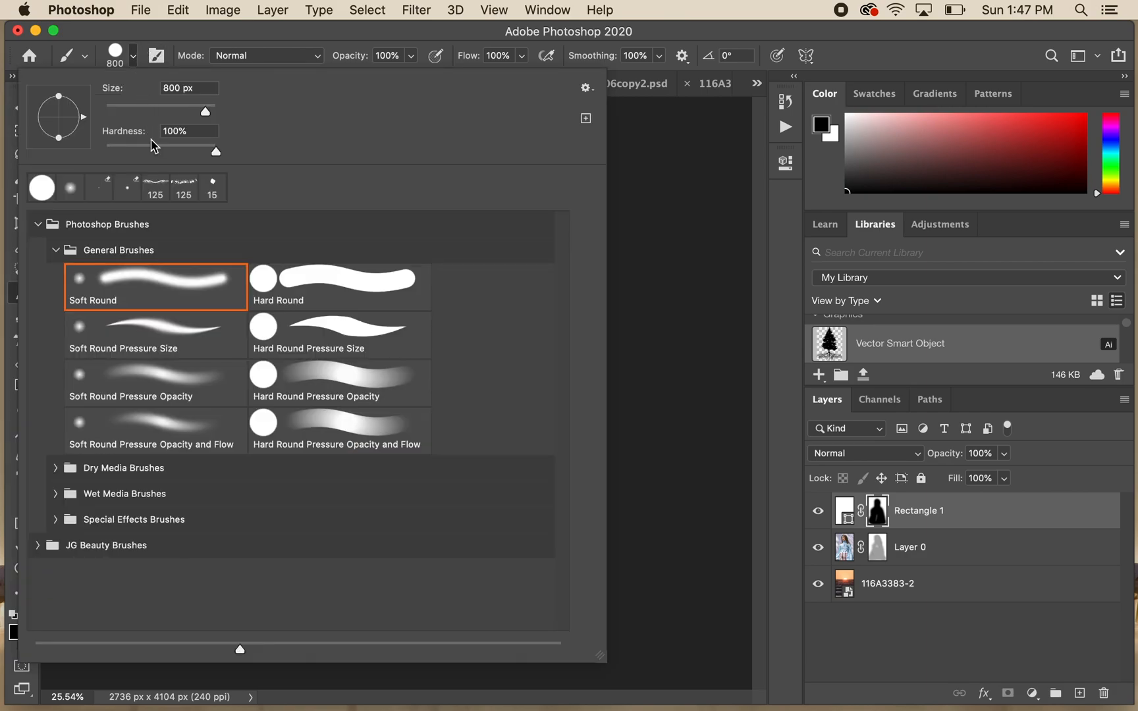
drag(217, 154, 103, 157)
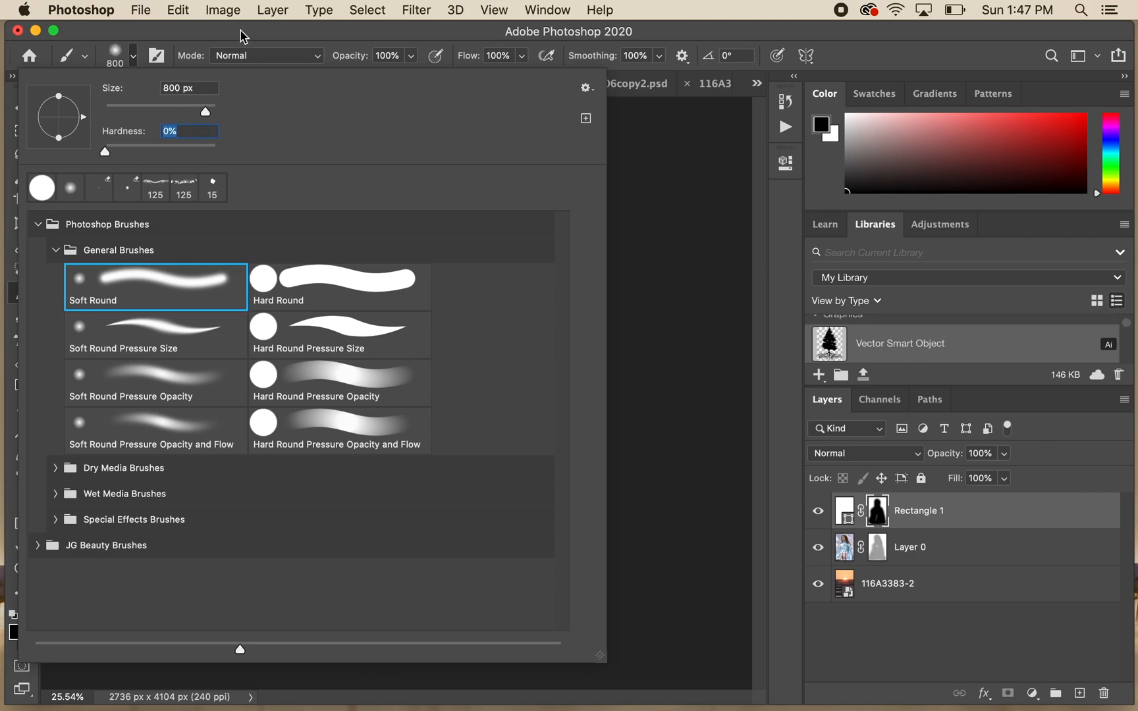
click(241, 36)
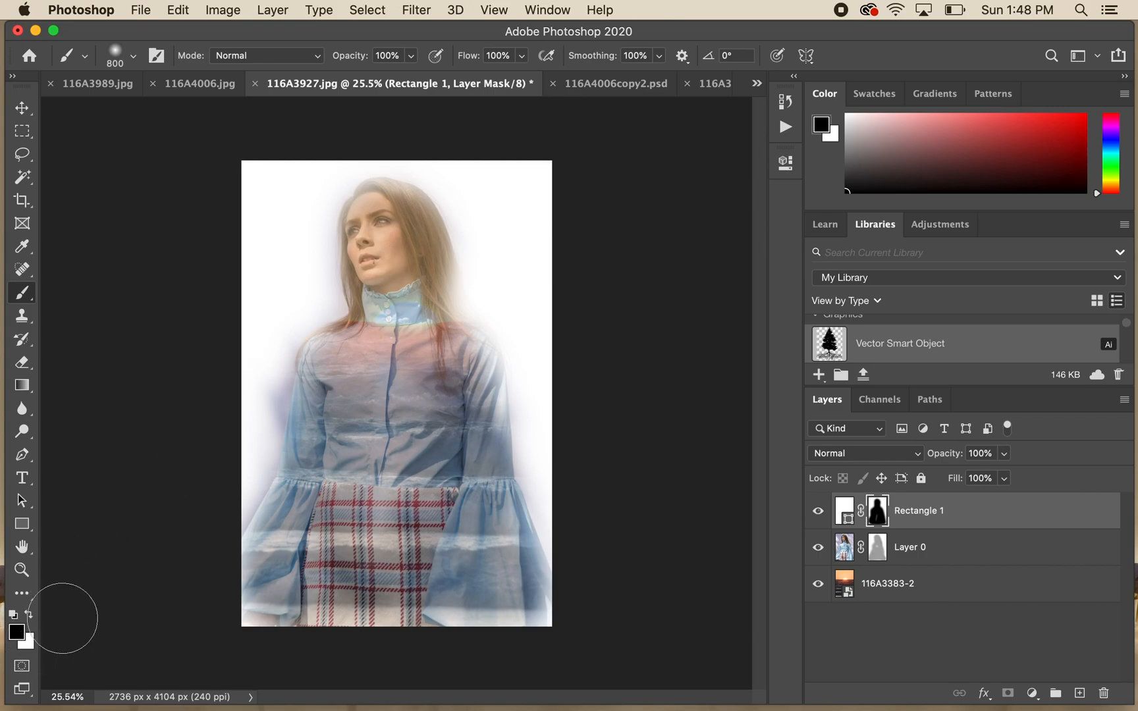
- Paint white on the rectangle's mask around the woman's sleeves and head to cover the leftover background
key(x)
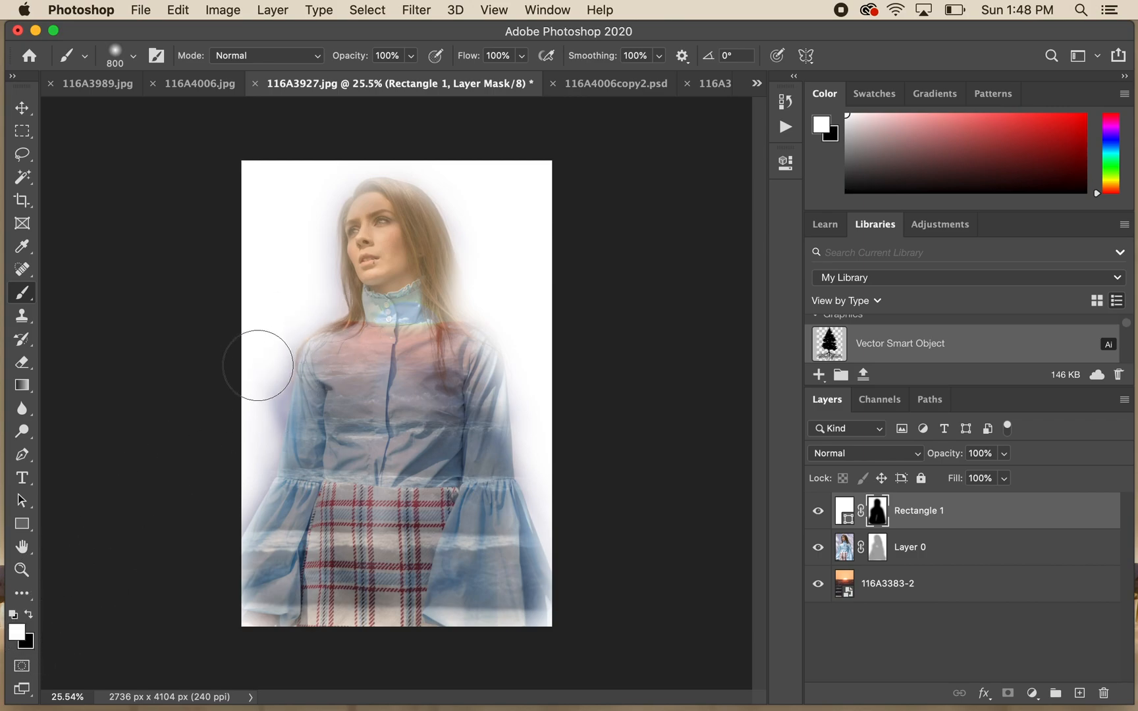
mouse_move(258, 366)
mouse_down()
mouse_move(253, 426)
mouse_move(257, 367)
mouse_move(253, 404)
mouse_move(289, 287)
mouse_move(223, 508)
mouse_move(243, 456)
mouse_move(223, 504)
mouse_up()
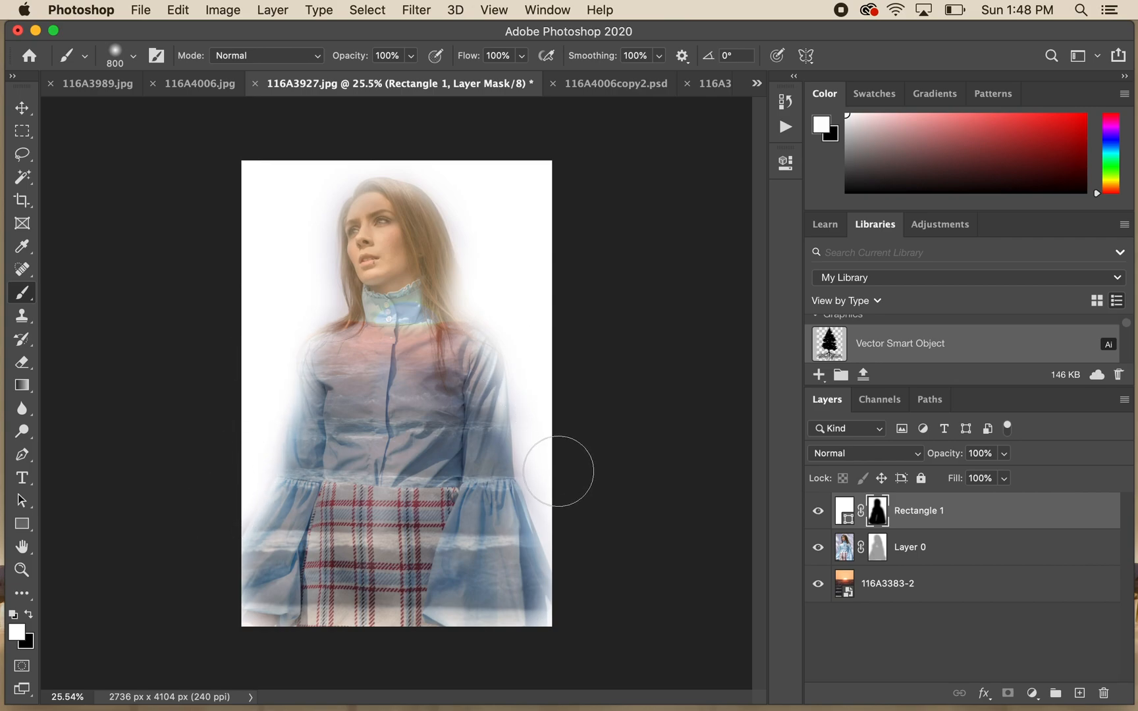
drag(551, 477, 534, 403)
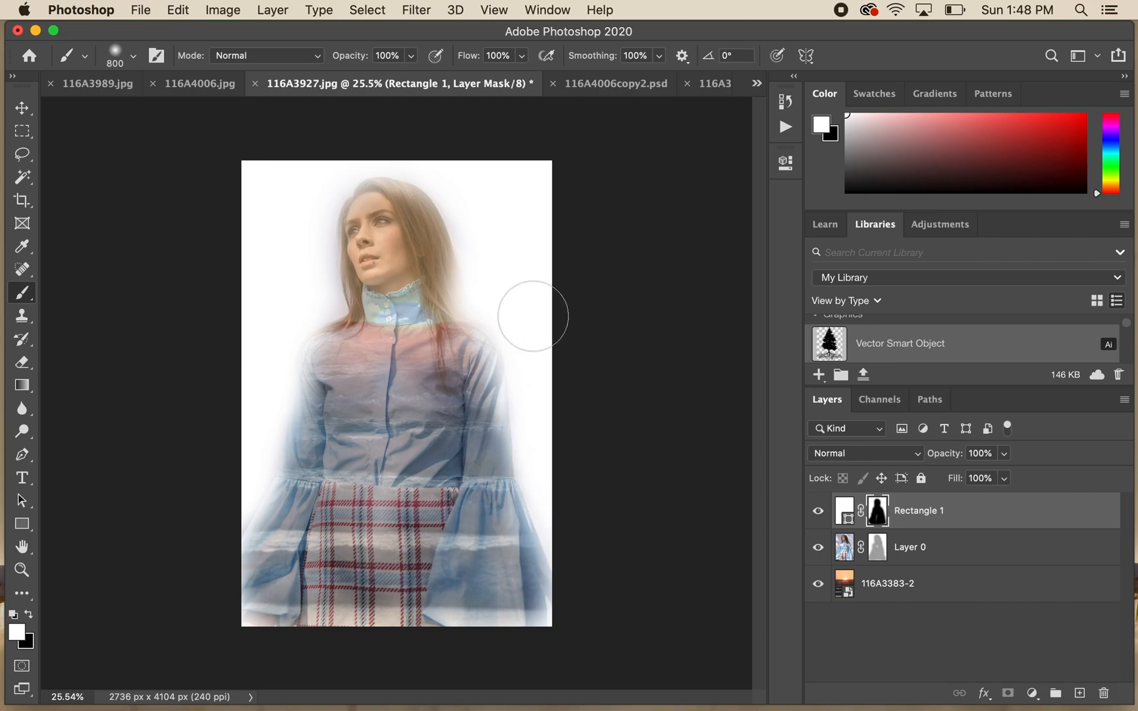
mouse_move(549, 179)
mouse_down()
mouse_move(396, 142)
mouse_move(251, 176)
mouse_up()
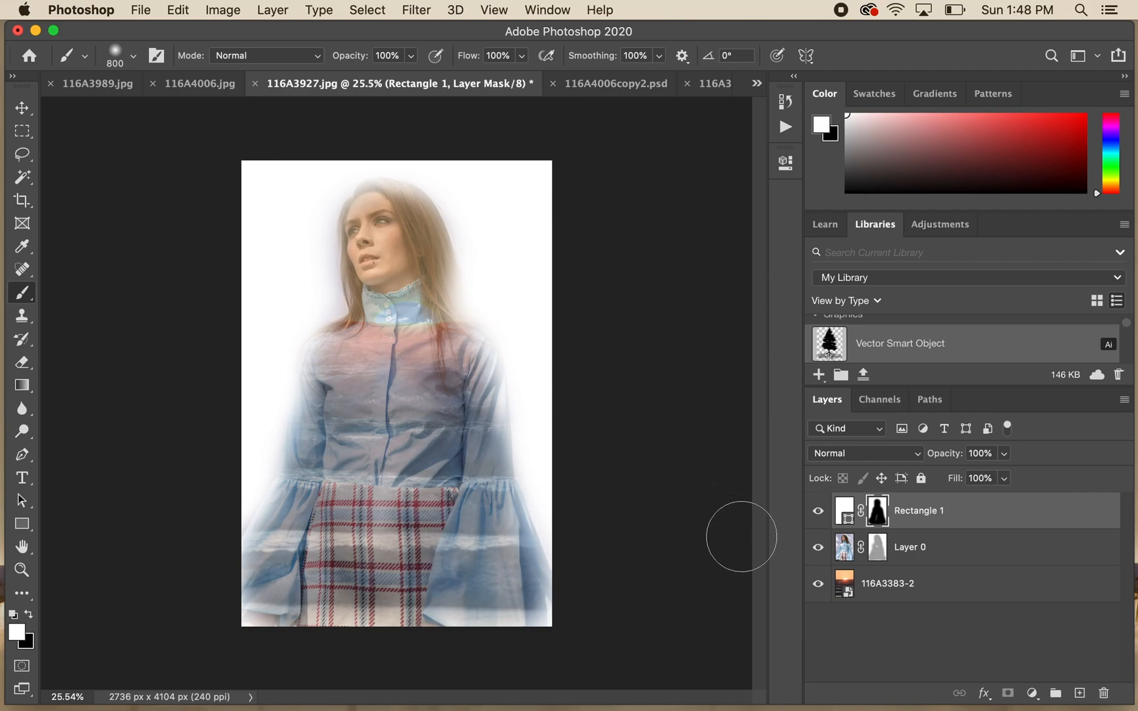
- Hide the white rectangle layer and select the portrait layer's mask
click(819, 513)
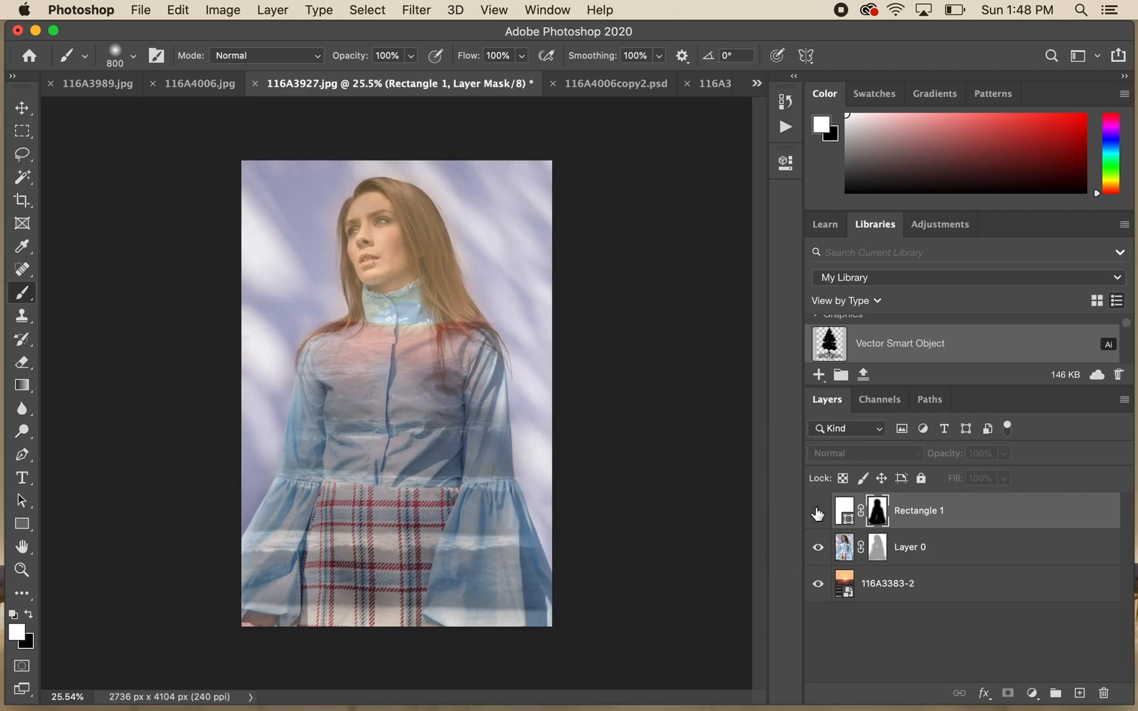
click(818, 512)
click(819, 513)
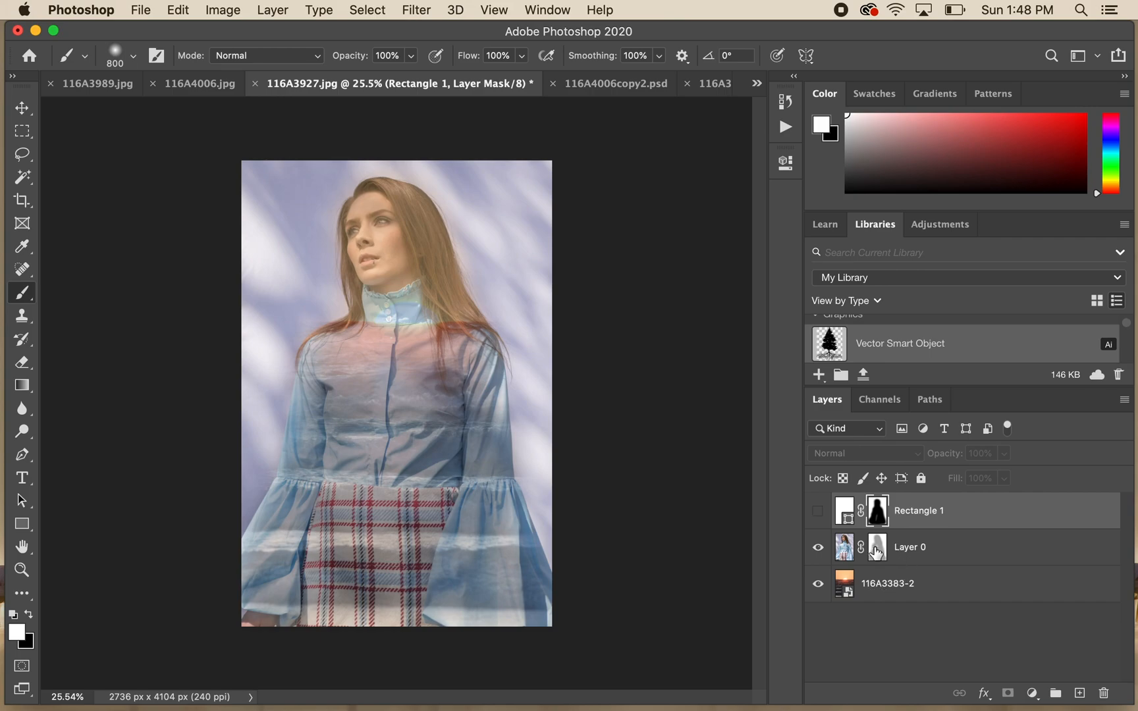
click(920, 548)
click(881, 549)
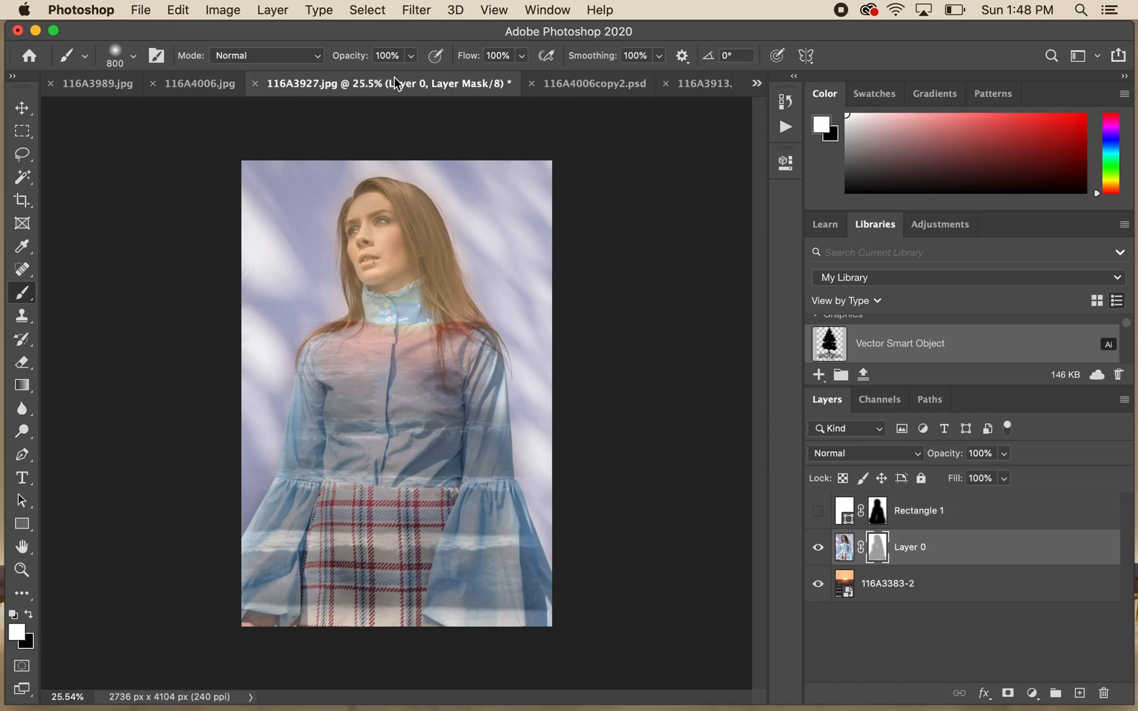
- Try painting white over the shirt, and black over the face and shirt, on the portrait's mask at 100% opacity, undoing each attempt
mouse_move(398, 349)
mouse_down()
mouse_move(403, 434)
mouse_move(390, 321)
mouse_move(391, 451)
mouse_move(388, 348)
mouse_move(373, 406)
mouse_move(352, 425)
mouse_move(388, 450)
mouse_move(395, 381)
mouse_up()
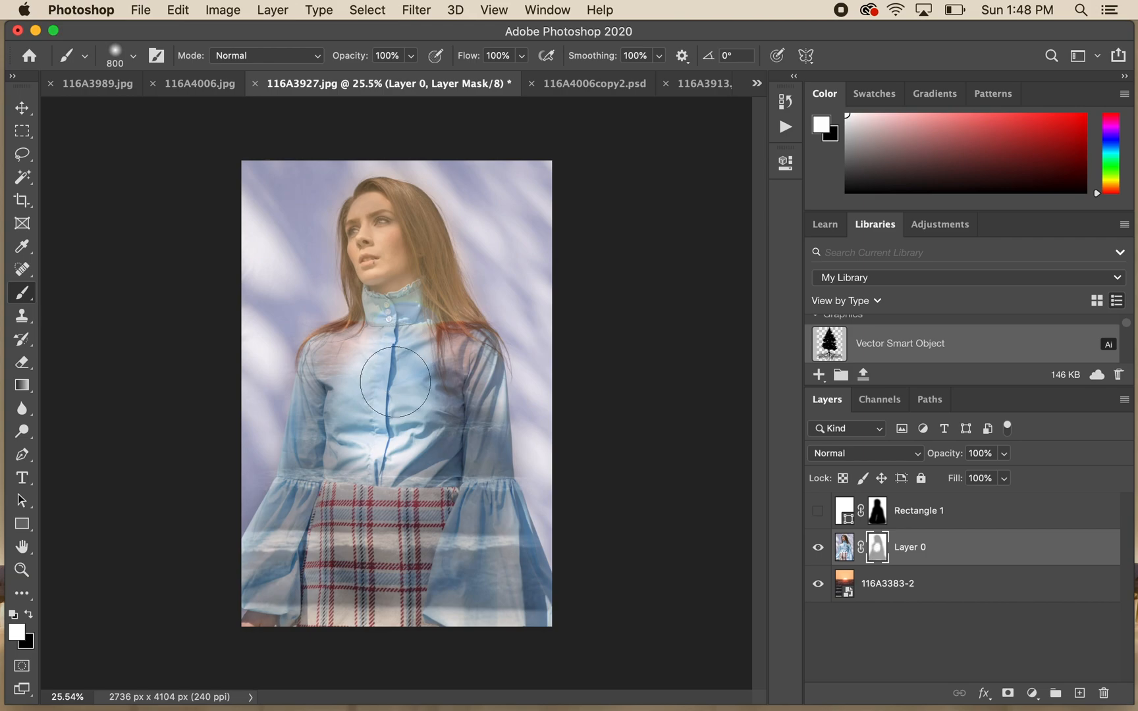
key(super+z)
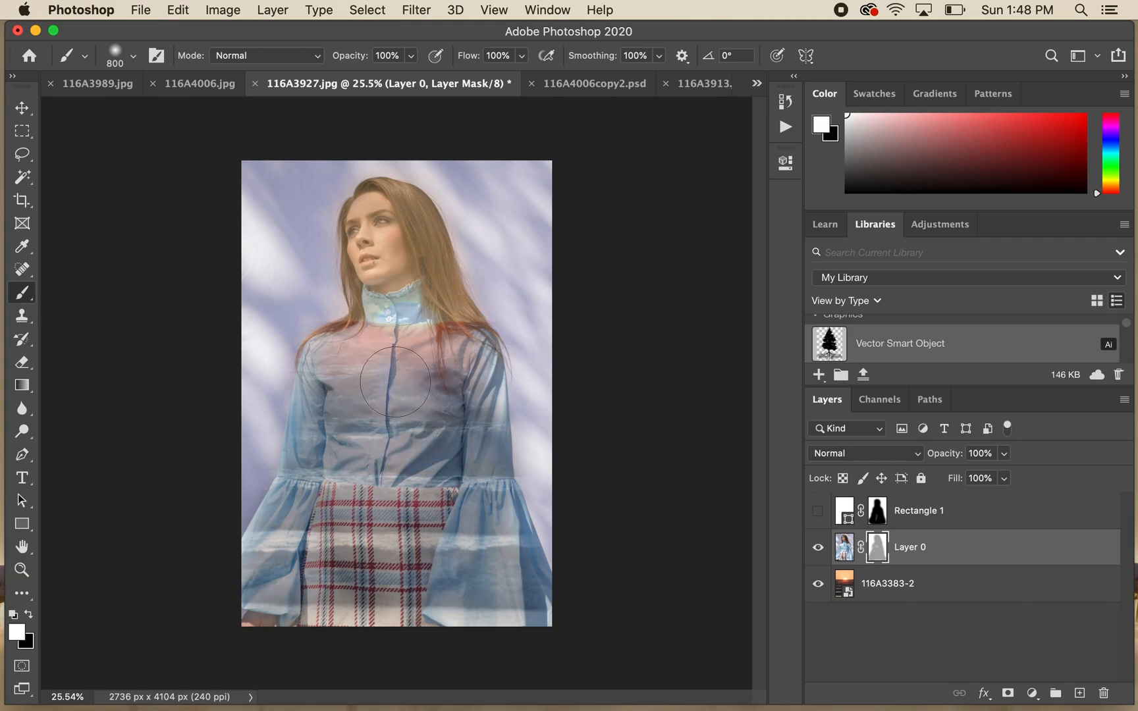
key(x)
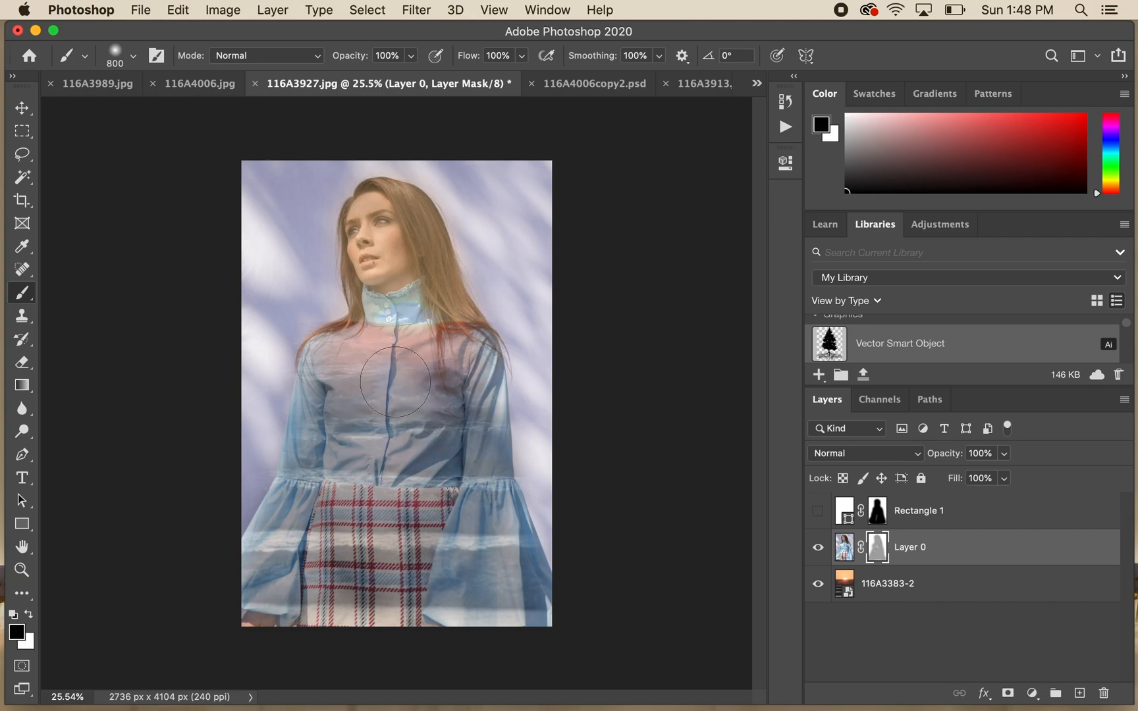
click(399, 323)
mouse_move(402, 447)
mouse_down()
mouse_move(359, 349)
mouse_move(388, 224)
mouse_move(413, 412)
mouse_move(388, 461)
mouse_move(475, 402)
mouse_move(452, 364)
mouse_up()
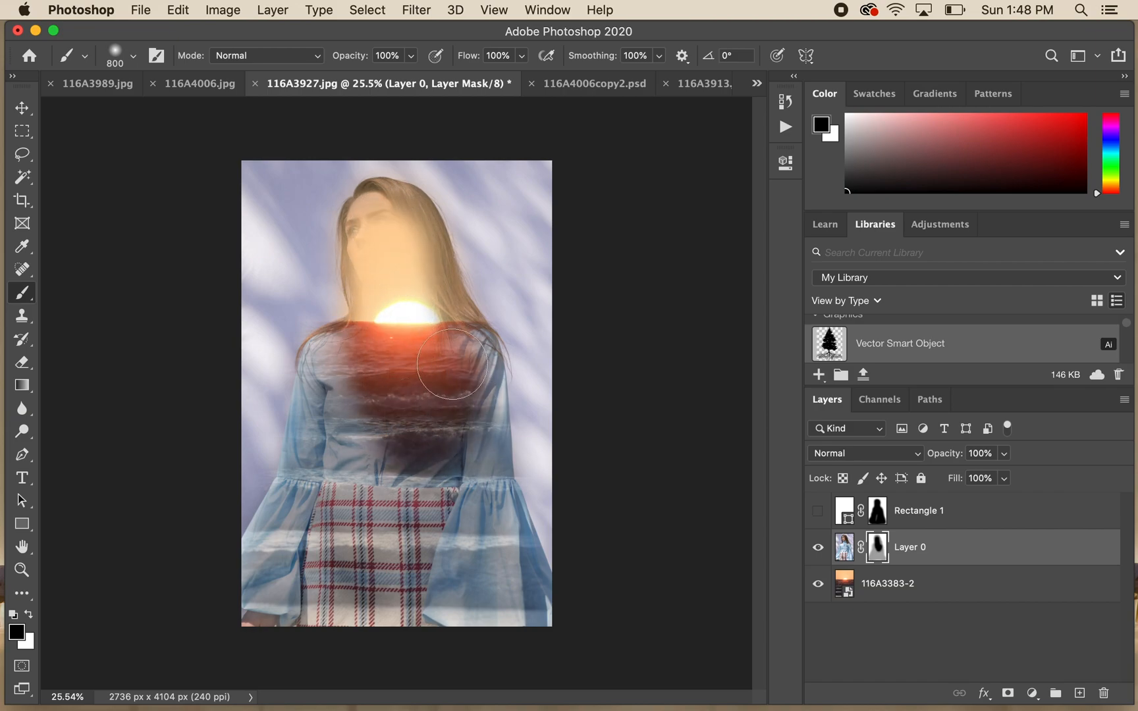
key(super+z)
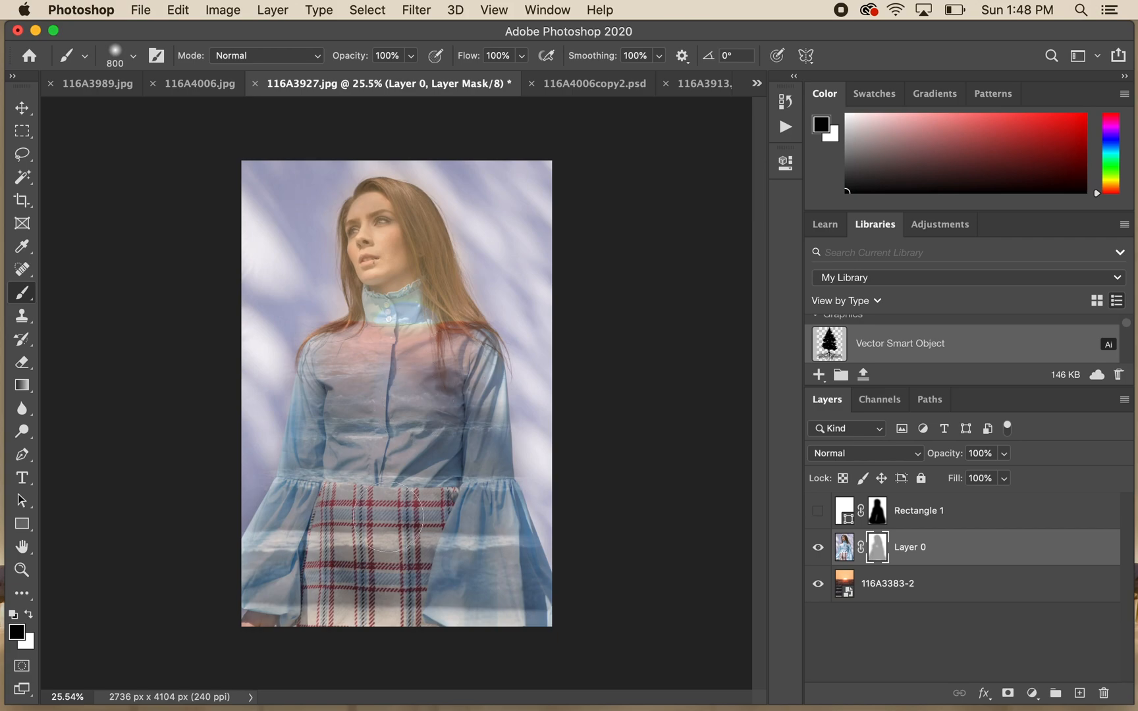
- Set the brush opacity to 42%, try painting black over the sleeves, shirt and skirt on the portrait's mask, and undo the last stroke
click(411, 58)
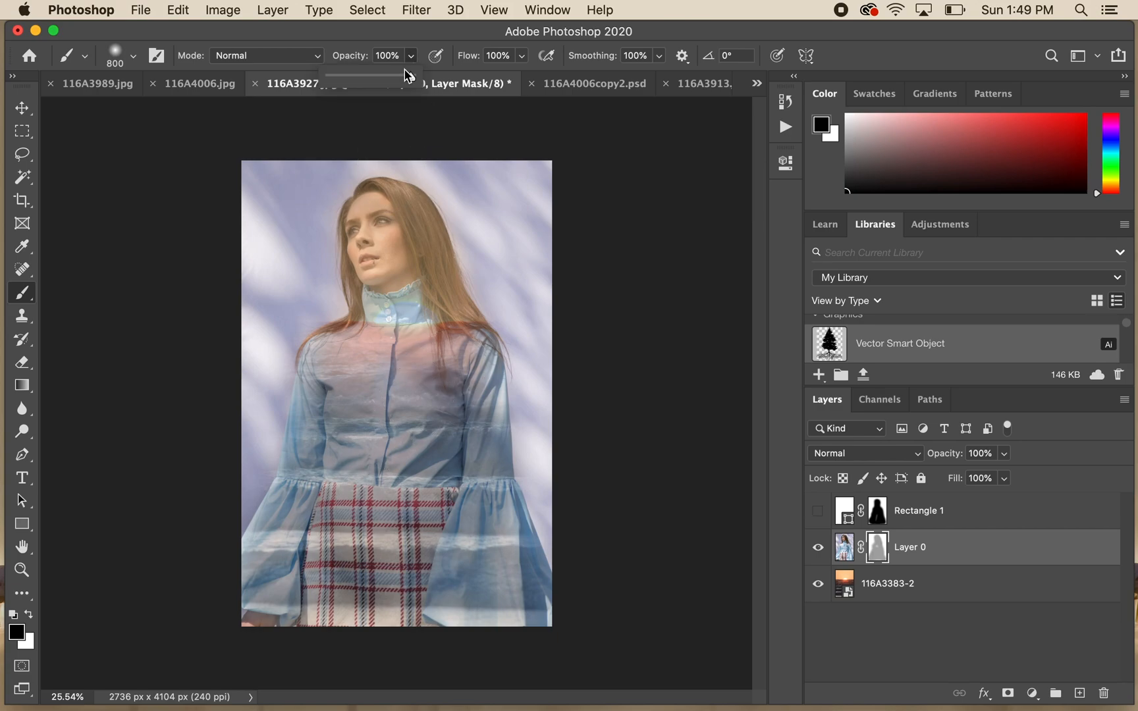
drag(411, 79, 366, 79)
click(363, 26)
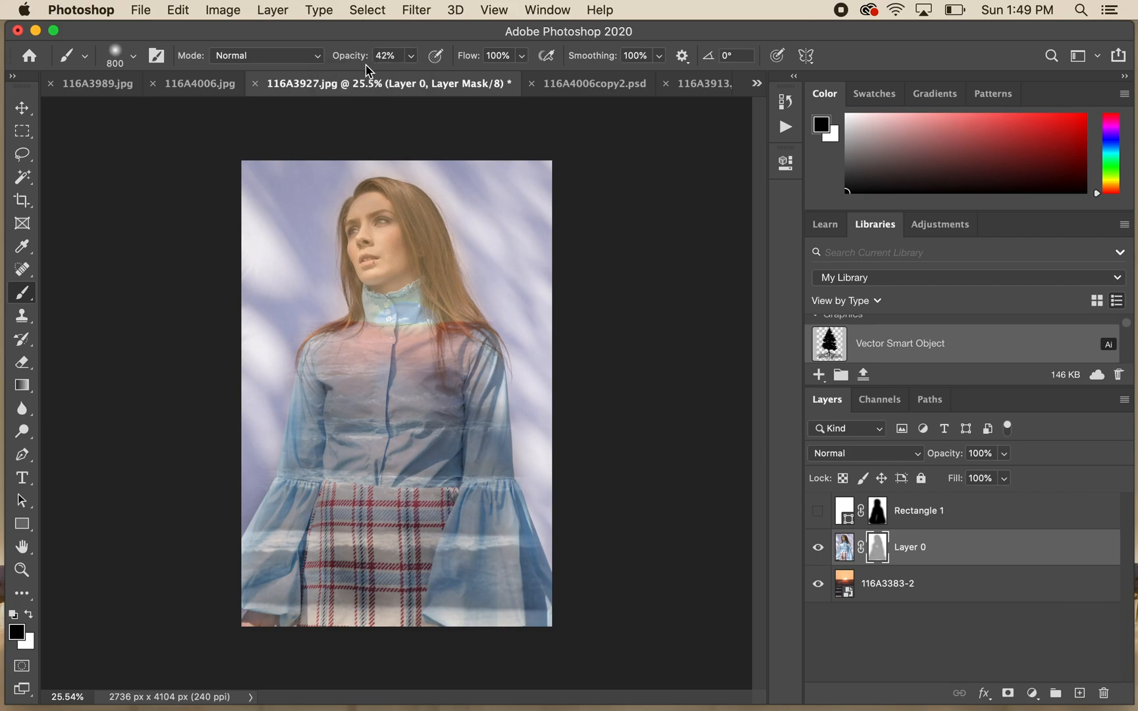
mouse_move(498, 580)
mouse_down()
mouse_move(465, 492)
mouse_move(479, 563)
mouse_move(284, 585)
mouse_move(421, 575)
mouse_move(295, 591)
mouse_move(340, 604)
mouse_move(287, 611)
mouse_move(502, 565)
mouse_move(267, 521)
mouse_move(331, 475)
mouse_move(368, 417)
mouse_move(374, 458)
mouse_move(422, 450)
mouse_move(451, 471)
mouse_move(477, 463)
mouse_move(478, 425)
mouse_up()
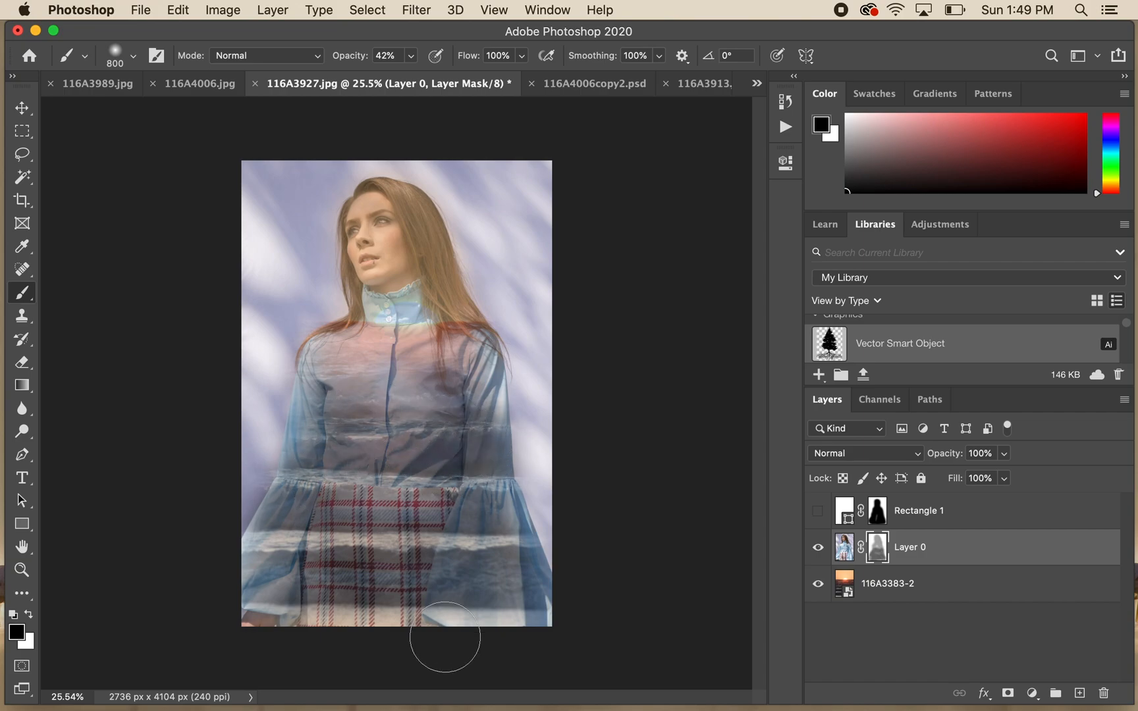
key(super+z)
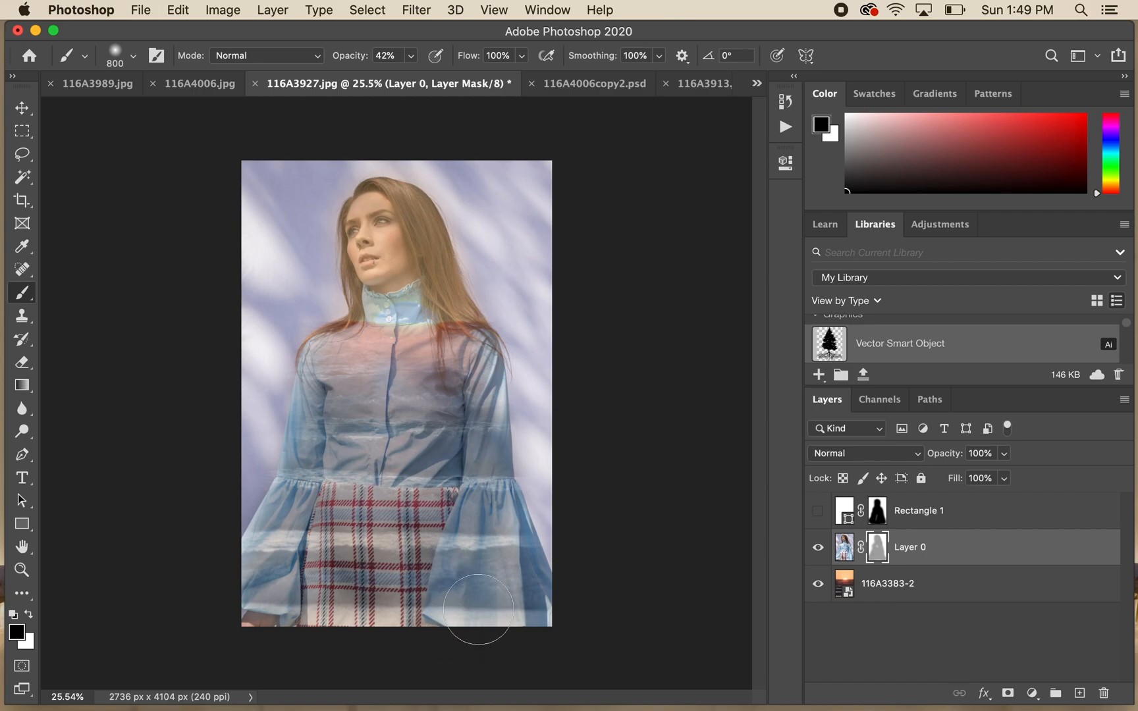
- Show the white rectangle layer, select its shape instead of its mask, and open the foreground color picker, cancelling without a change
click(818, 512)
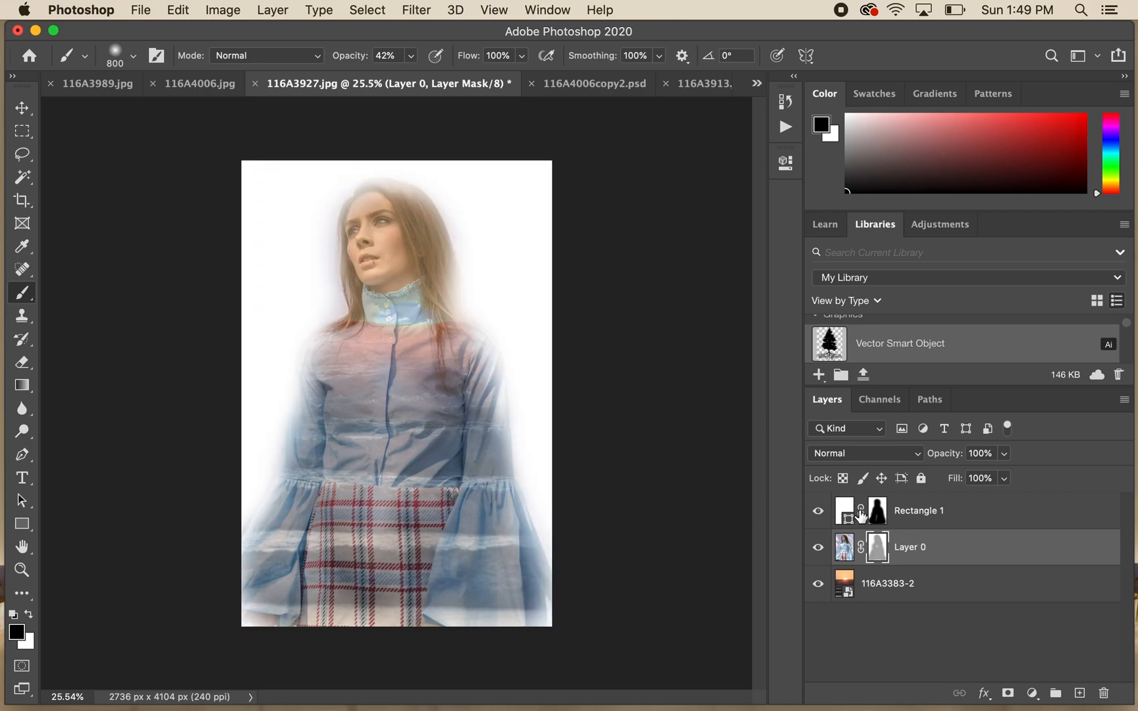
click(846, 513)
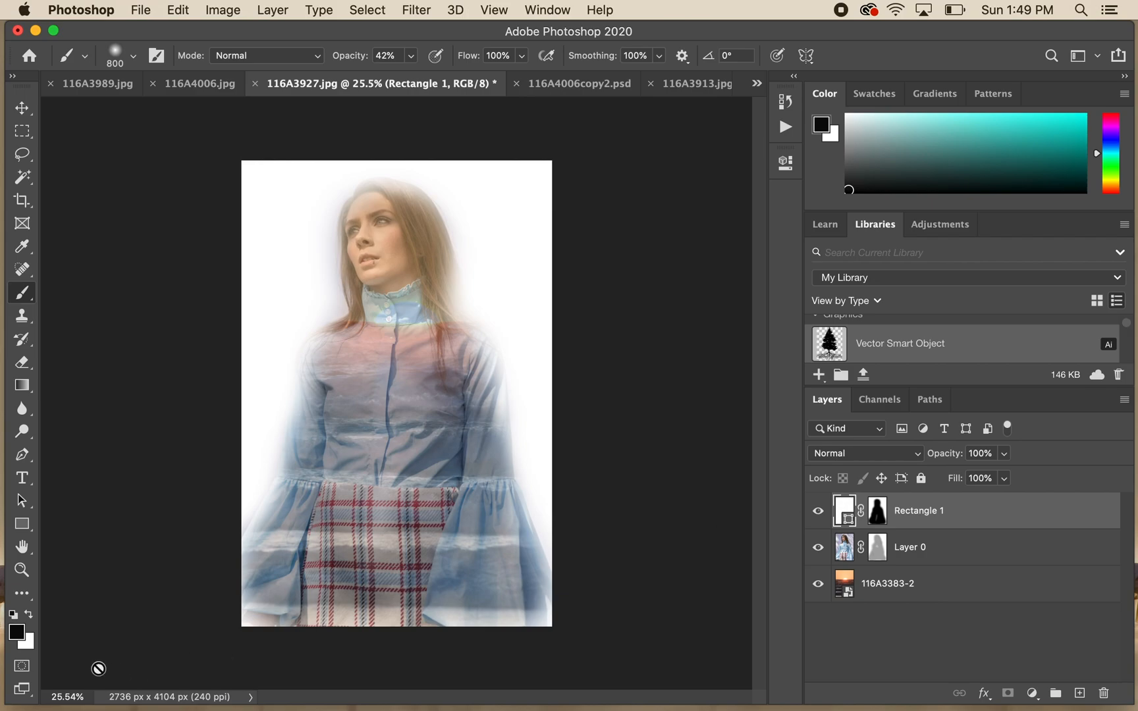
click(17, 635)
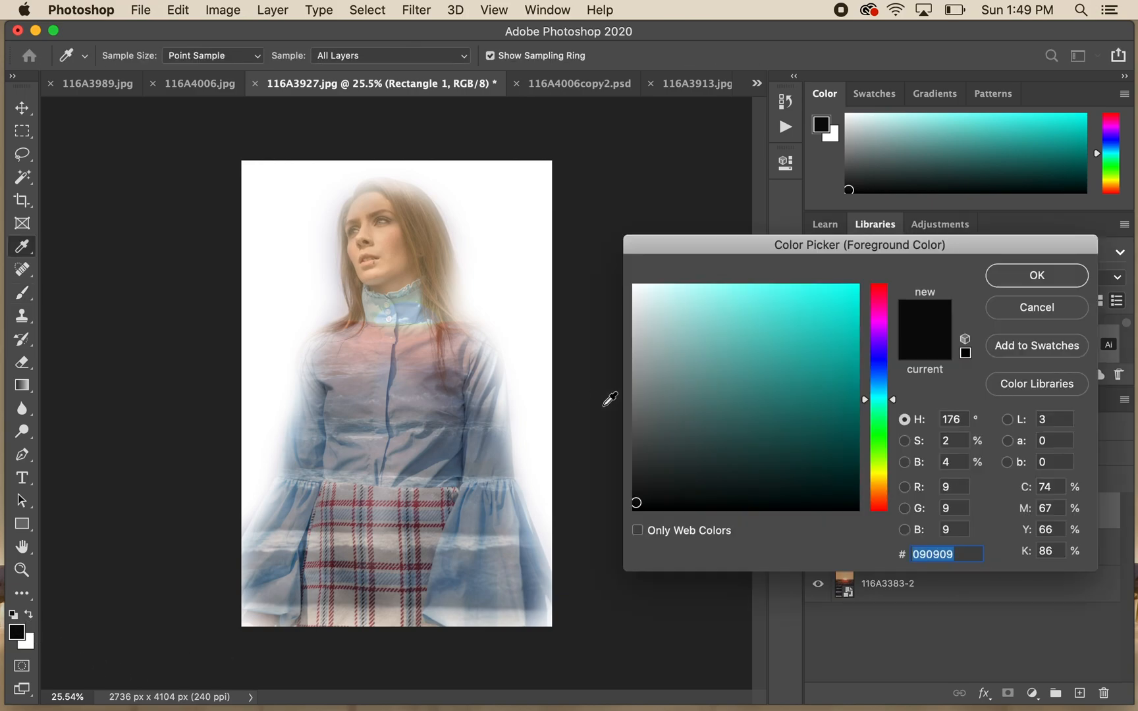
click(1049, 312)
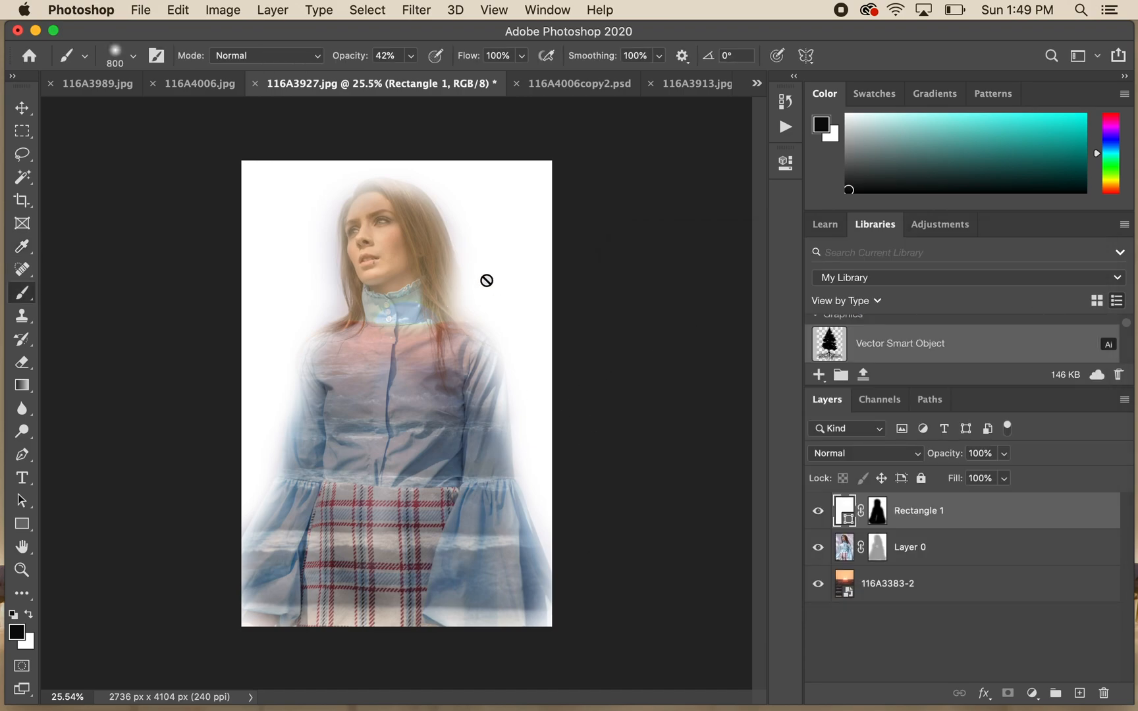